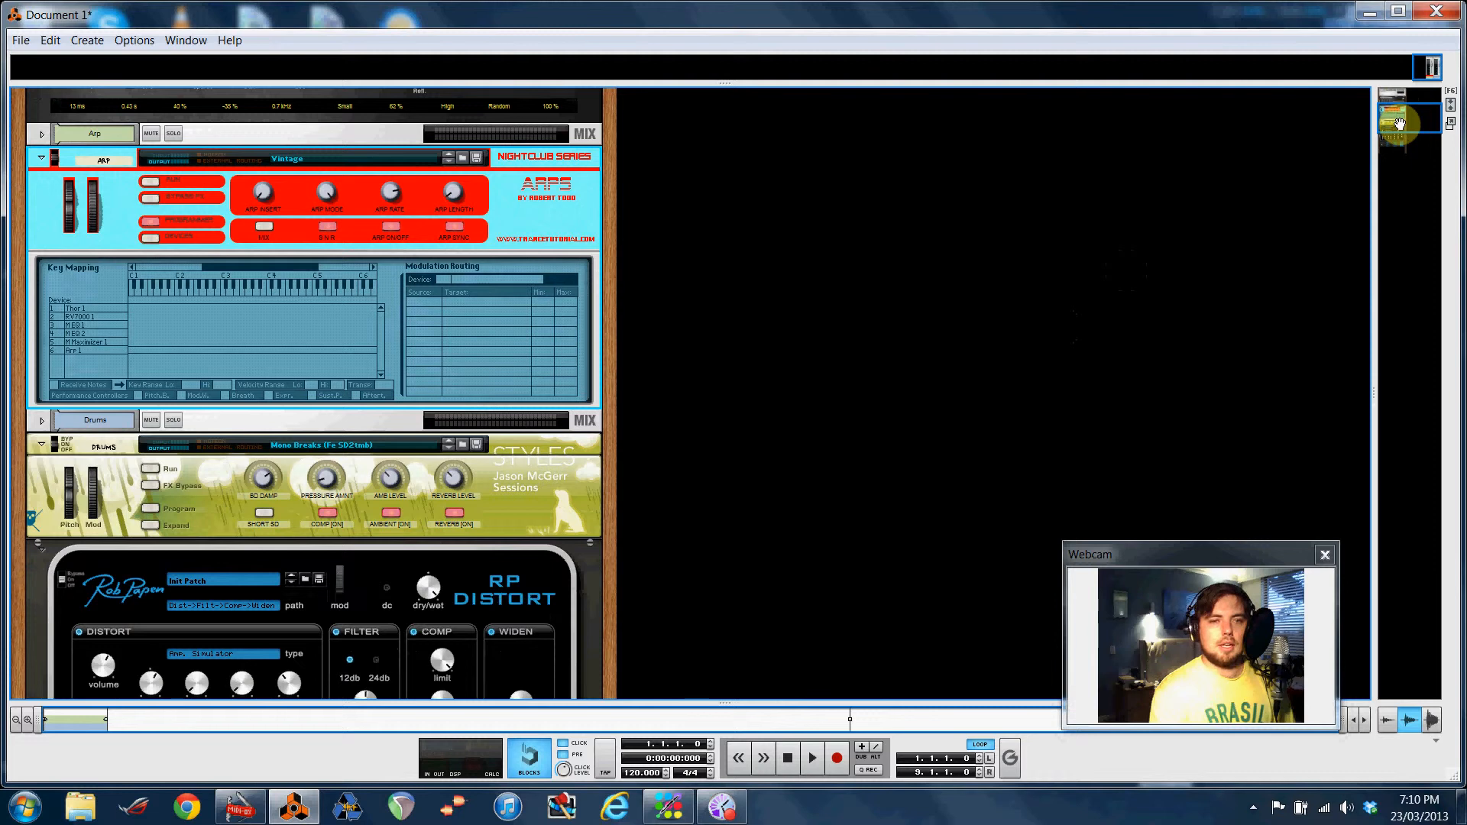
# Switch to the sequencer view and play the song, then stop playback
pyautogui.moveTo(1400, 124); pyautogui.dragTo(1400, 128)
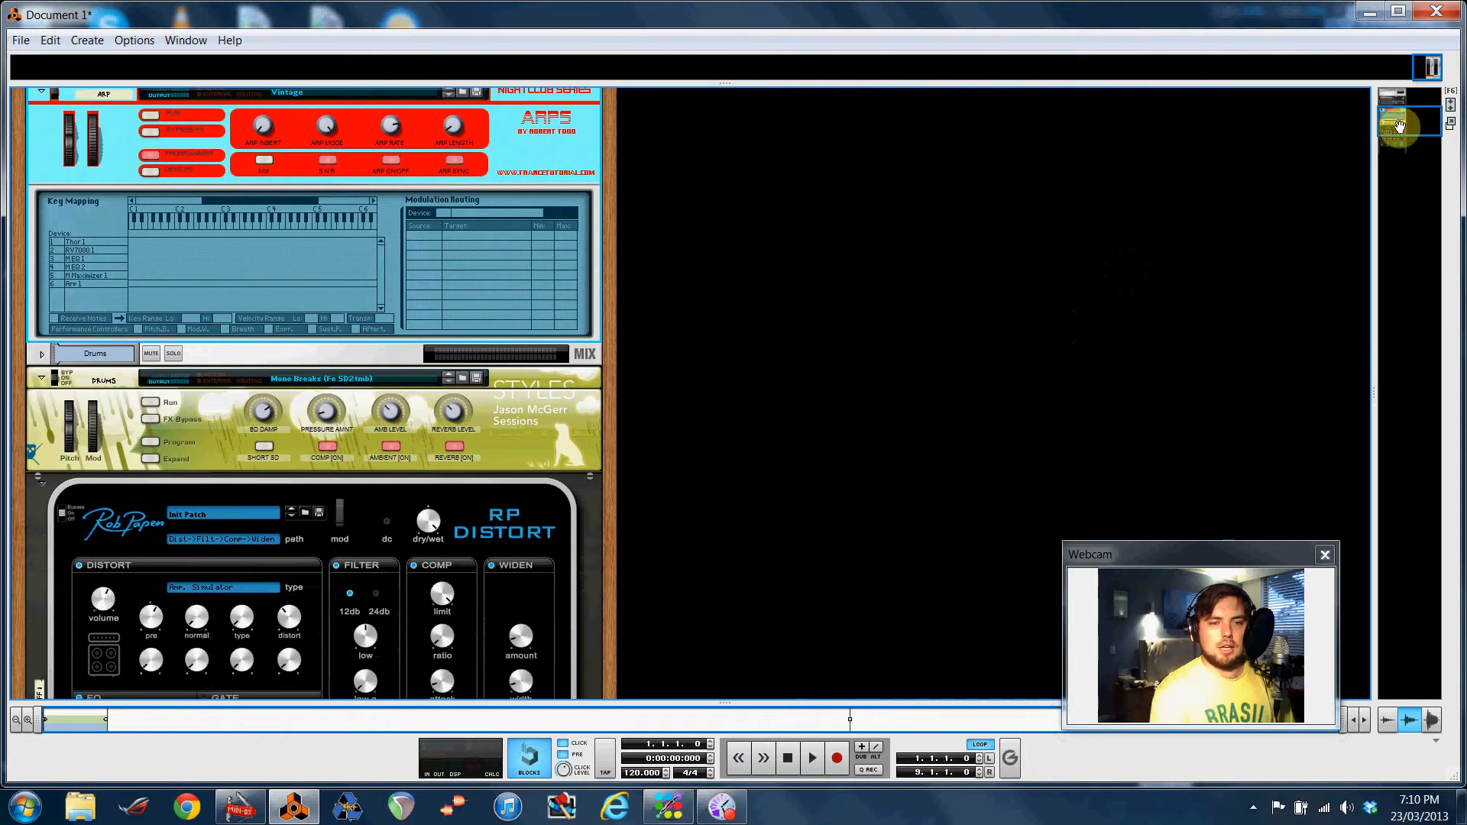
pyautogui.moveTo(1401, 126); pyautogui.dragTo(1400, 124)
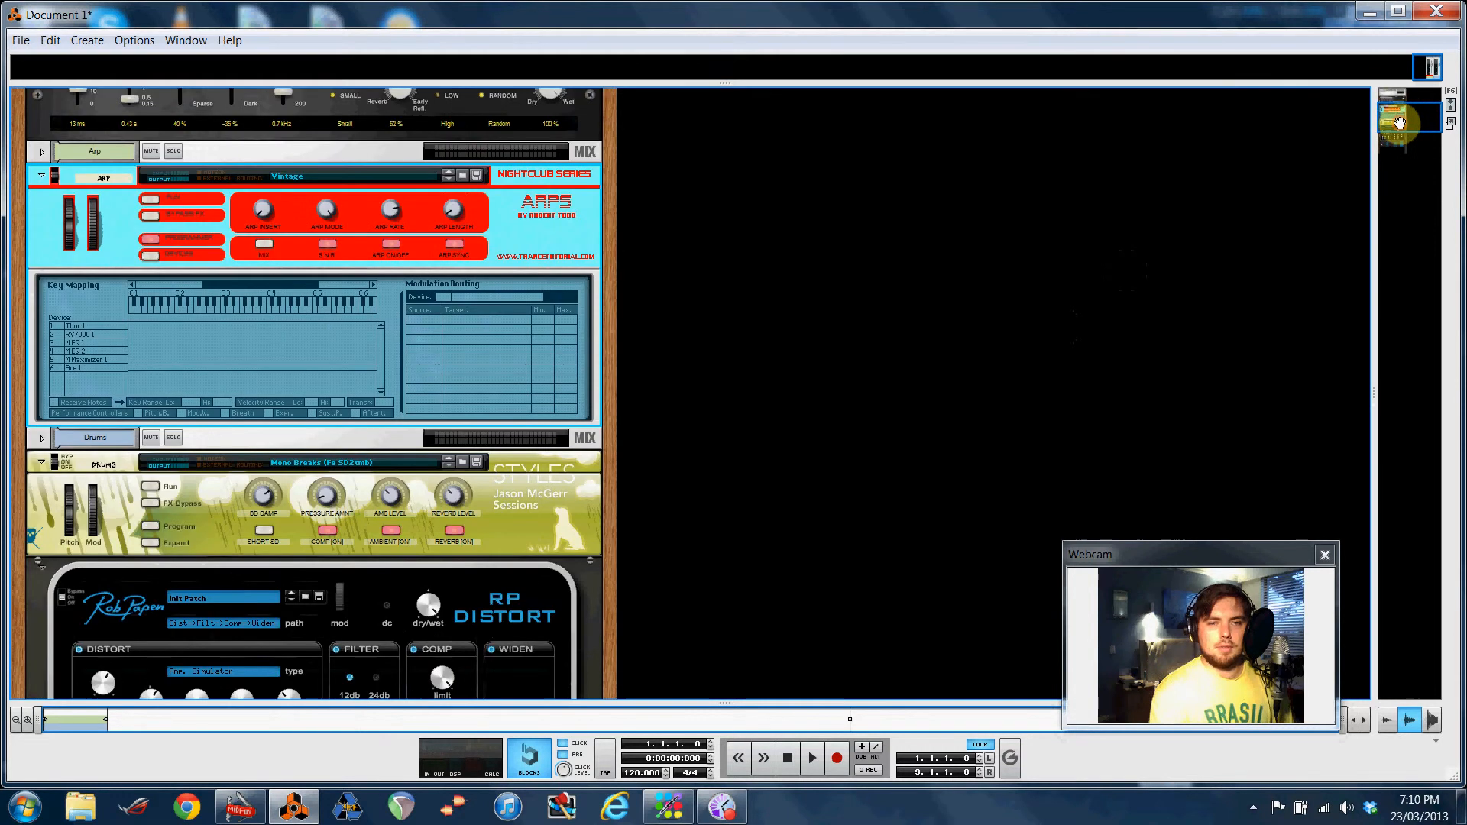
pyautogui.press('F7')
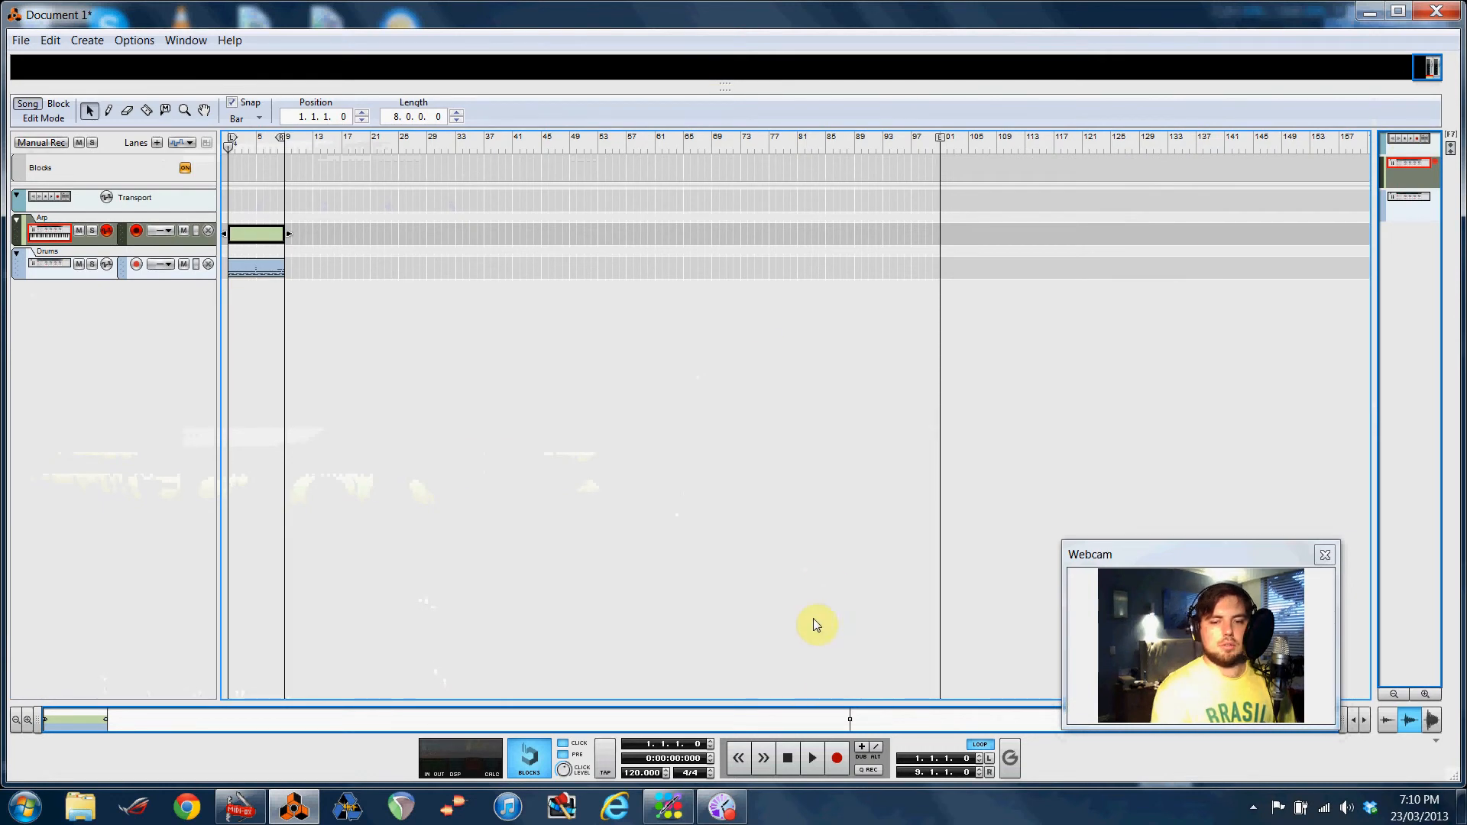
pyautogui.click(812, 759)
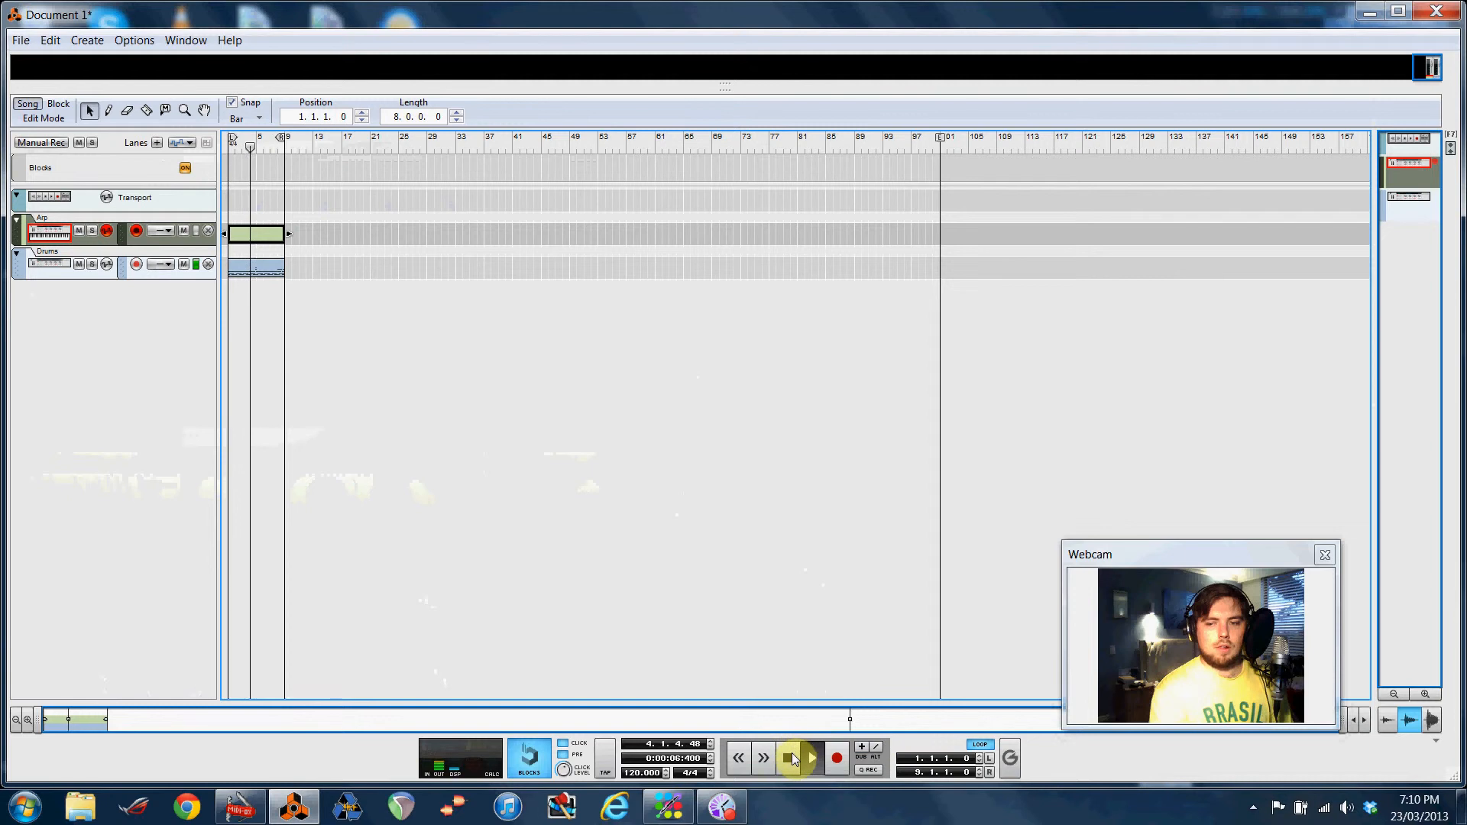
pyautogui.click(790, 759)
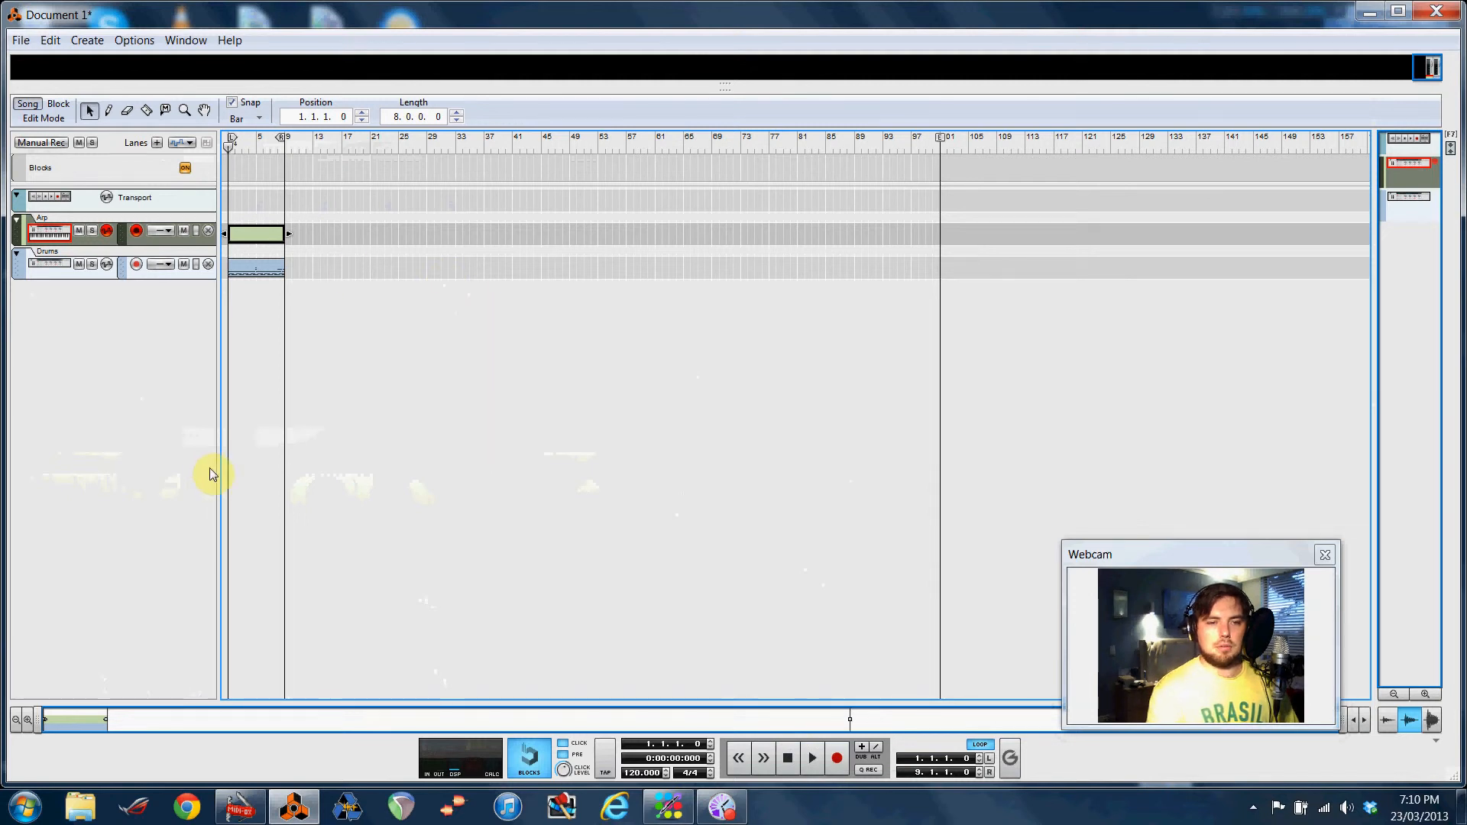
# Show the rack above the sequencer and create an automation lane for the Arp device's Mod Wheel
pyautogui.press('F6')
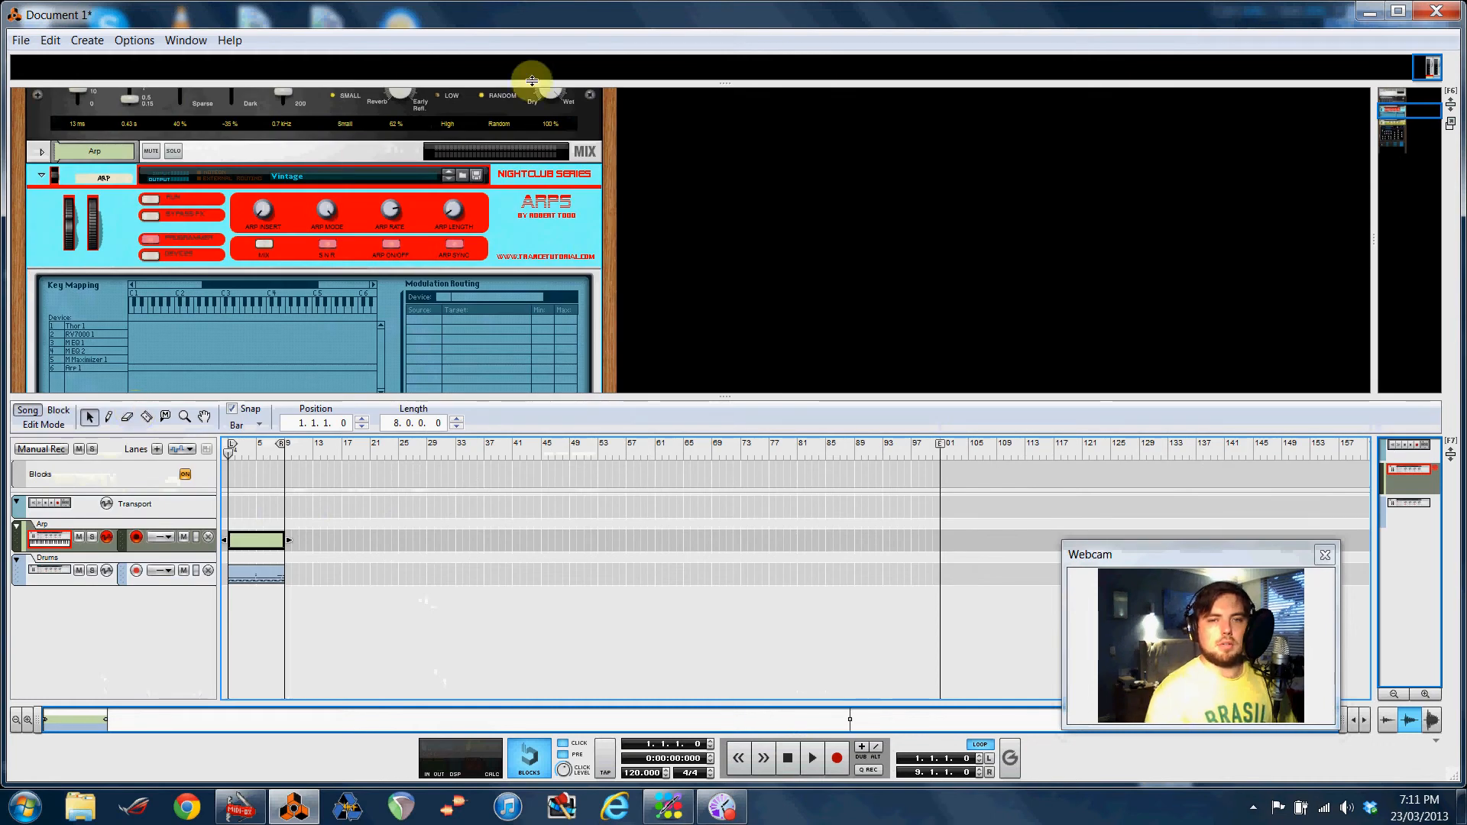
pyautogui.scroll(-2, 618, 199)
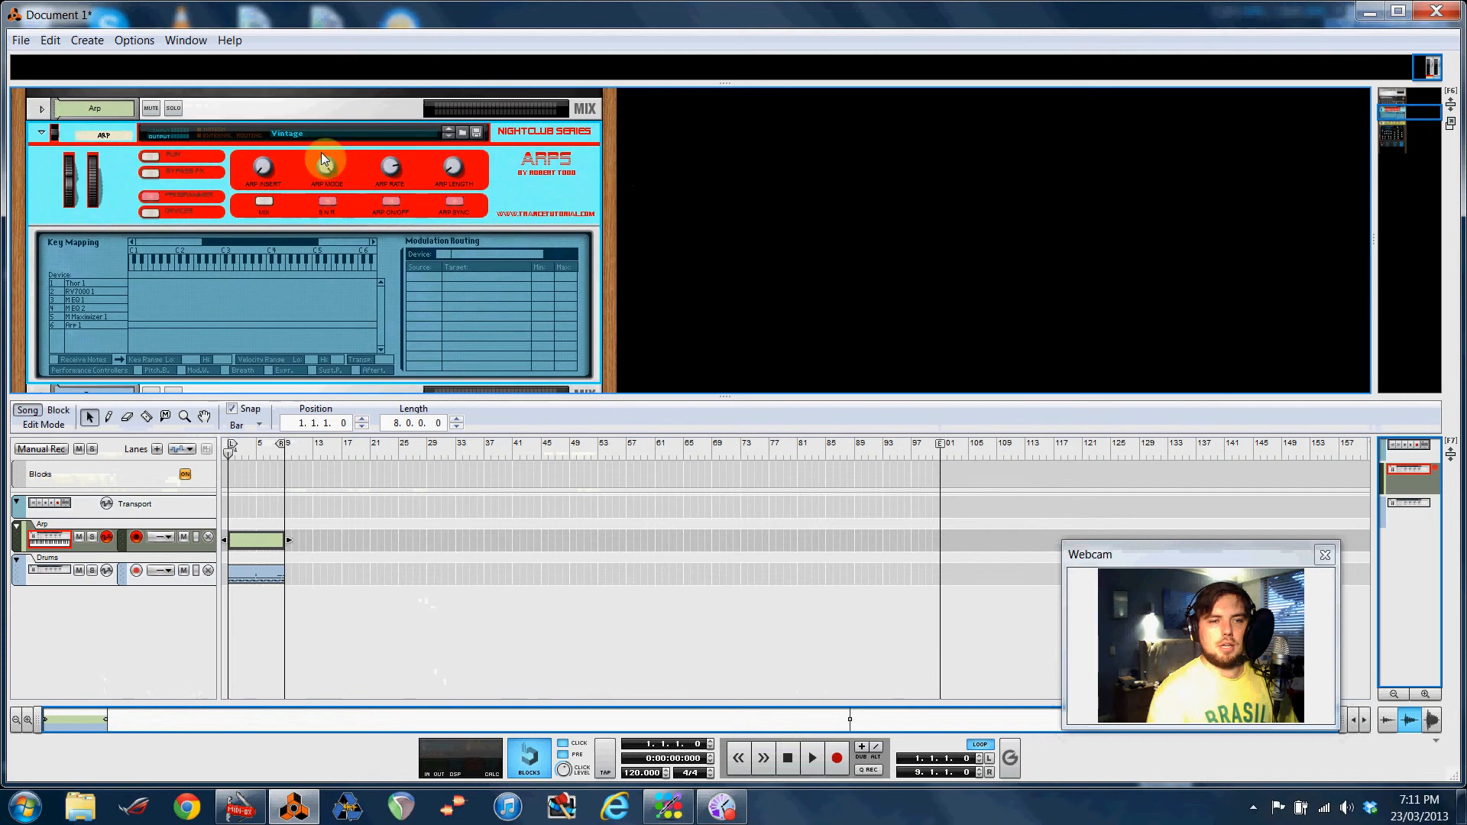
pyautogui.moveTo(95, 181)
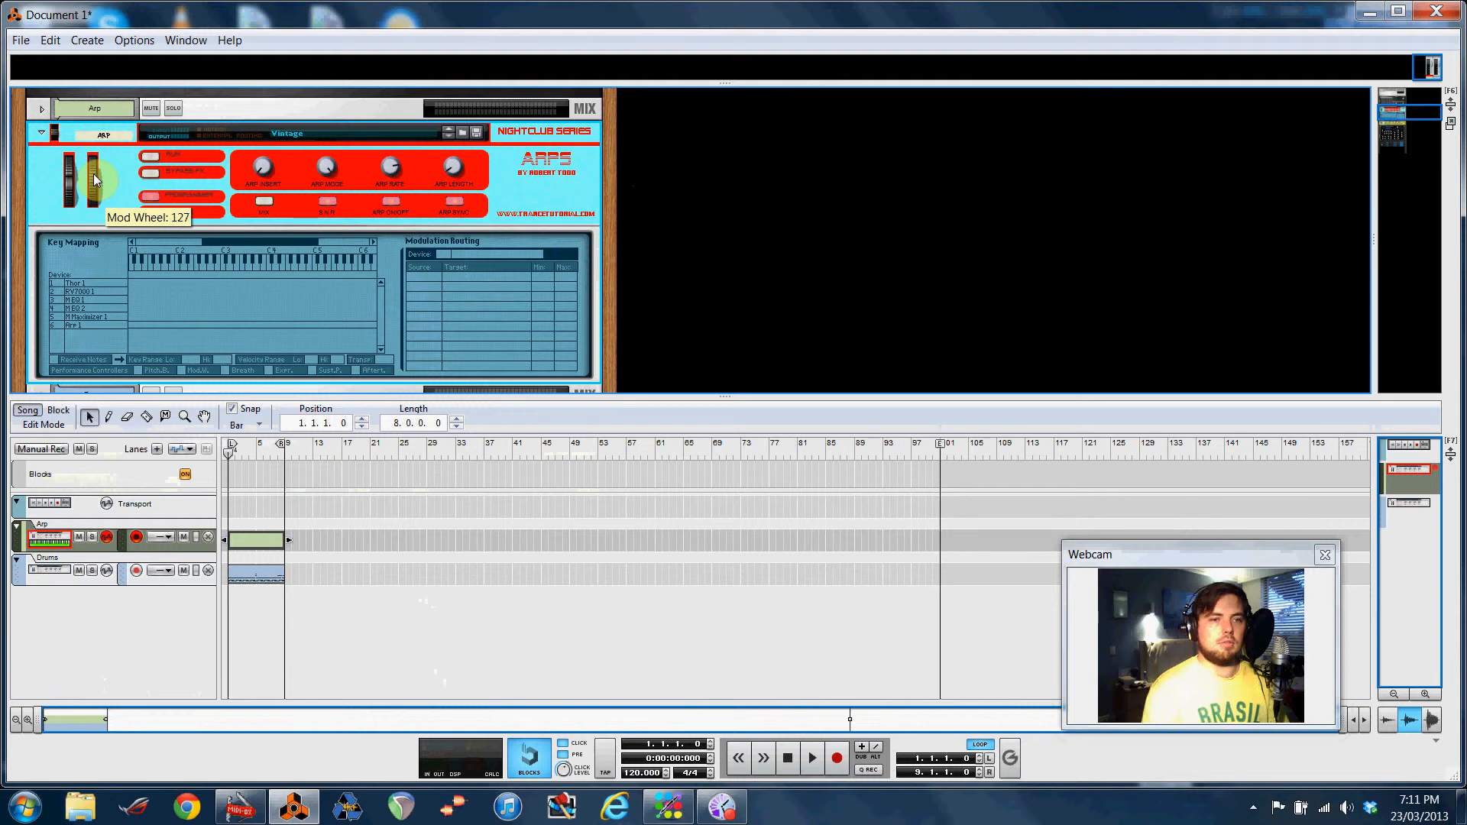
pyautogui.rightClick(95, 180)
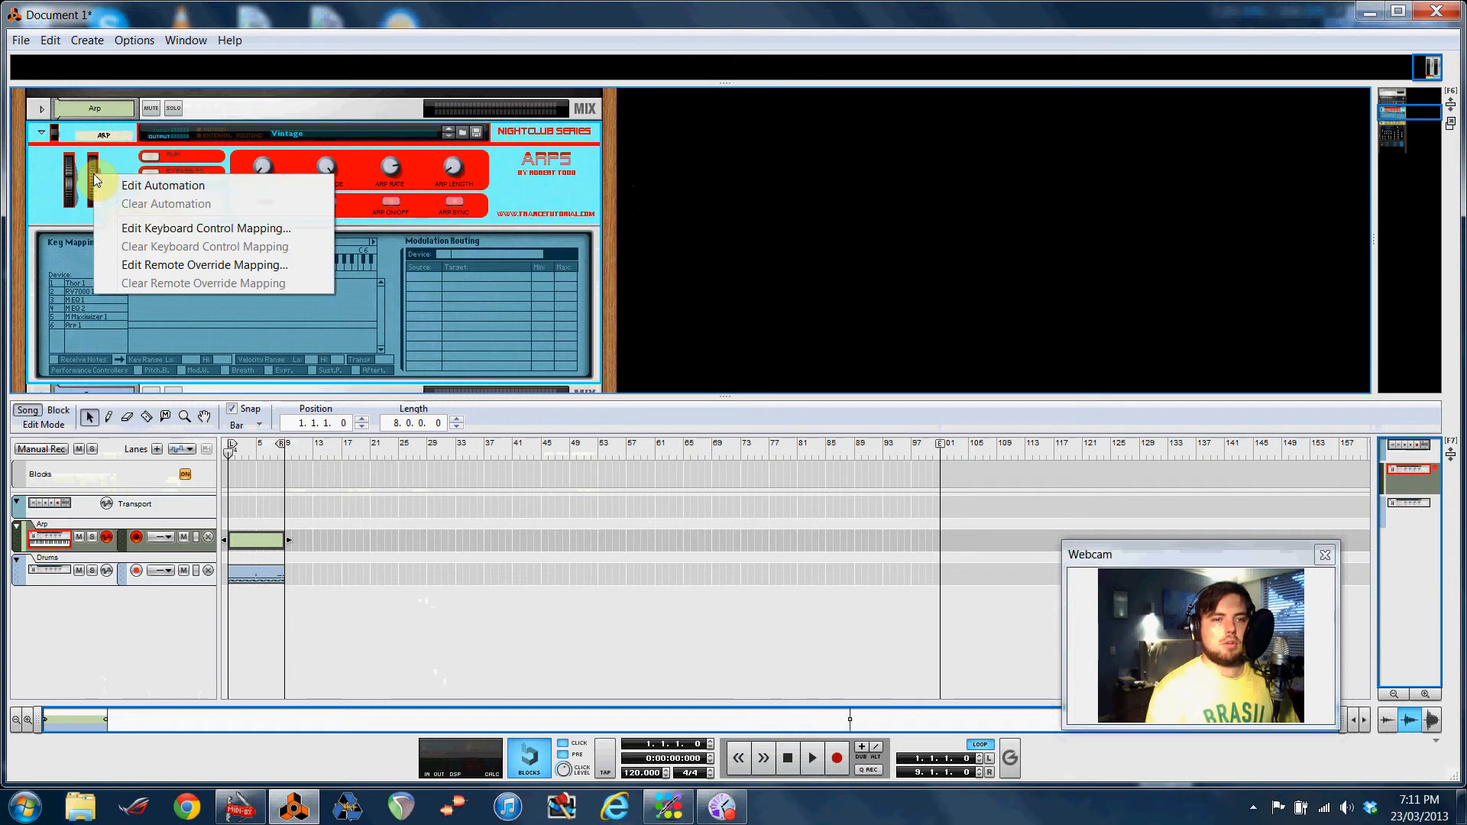
pyautogui.click(133, 186)
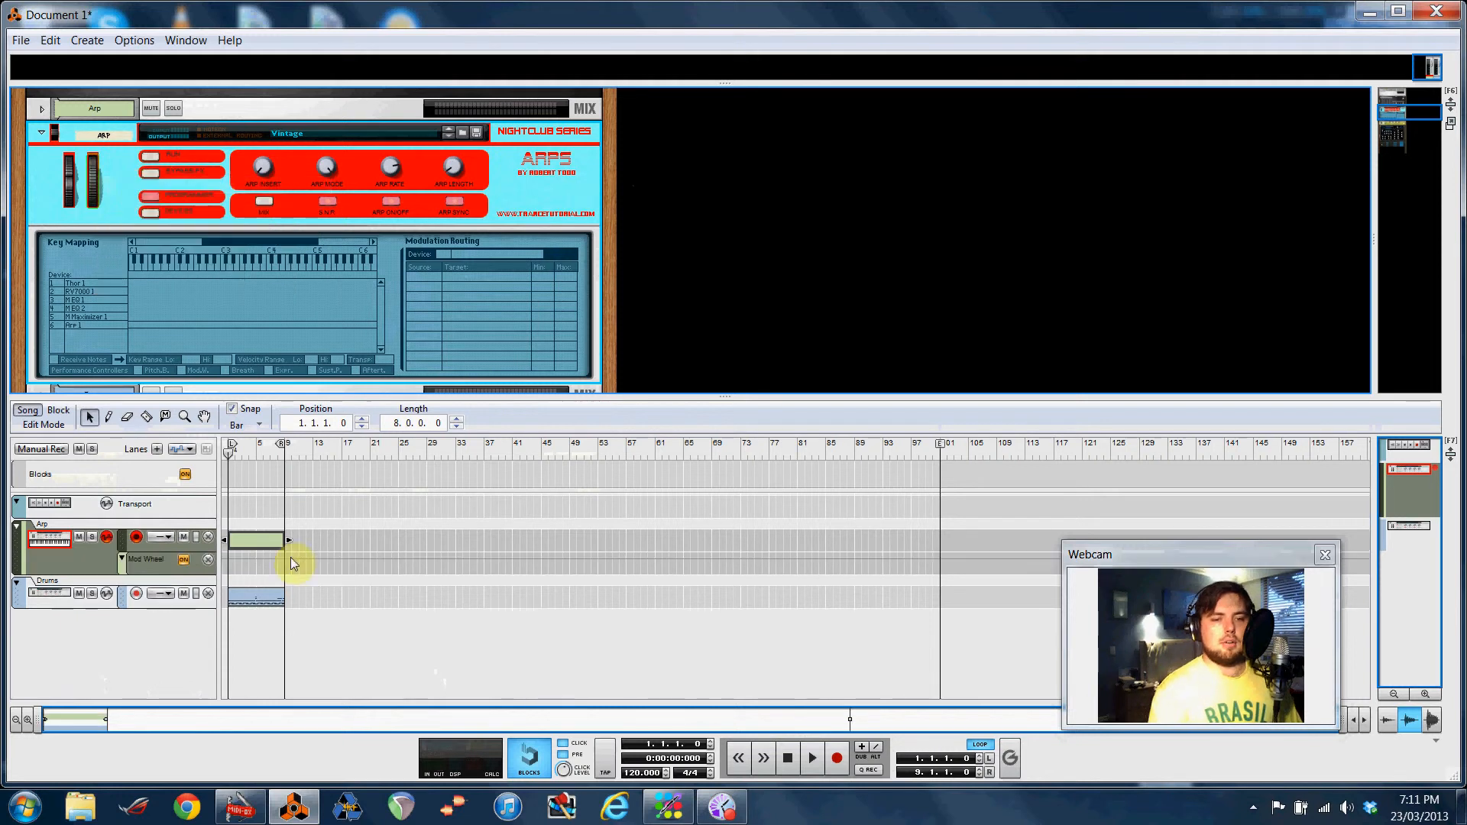
# Draw an automation clip over bars 1–8 in the Mod Wheel lane and draw a ramp inside it
pyautogui.click(108, 416)
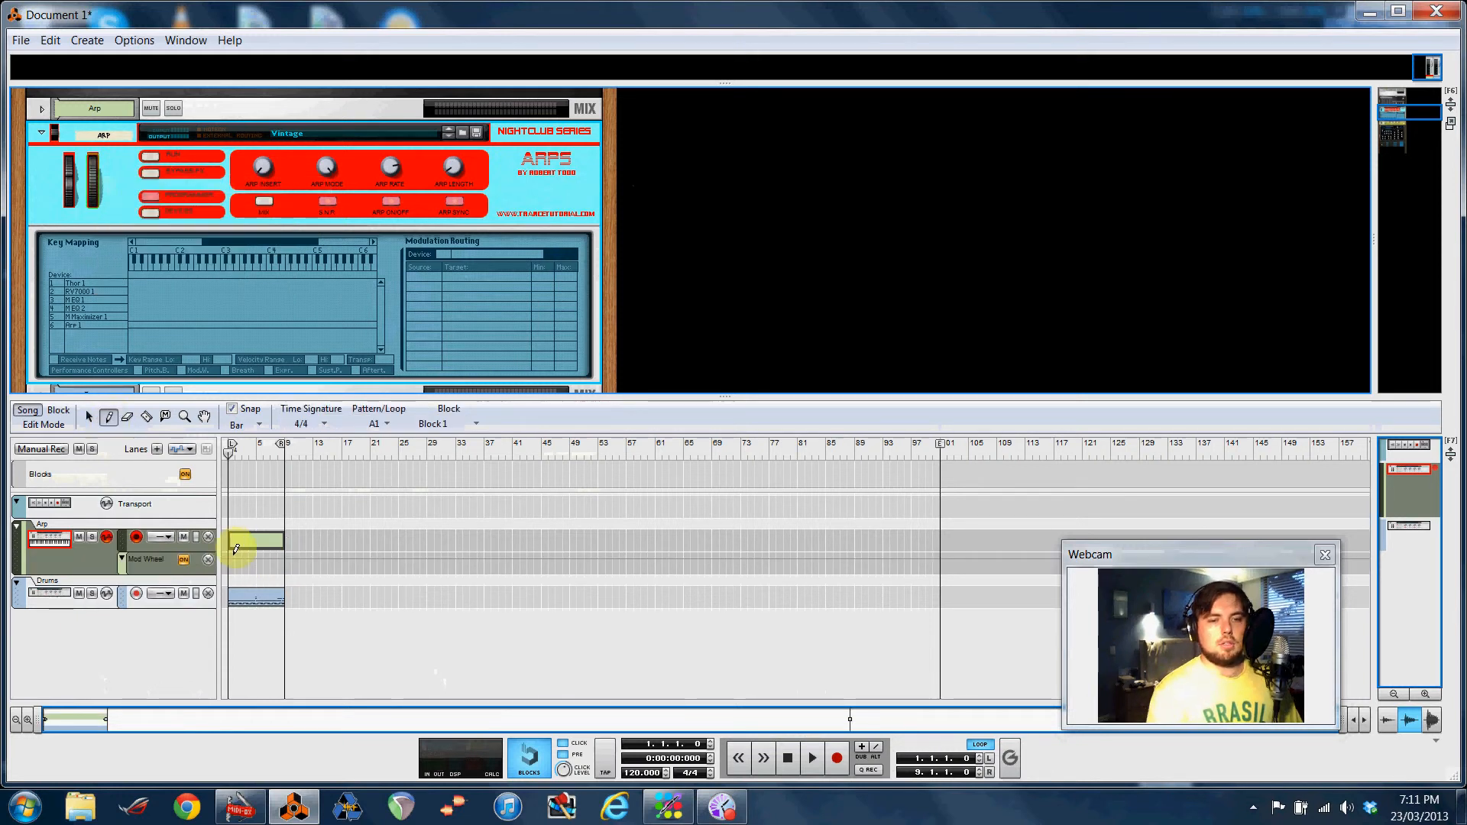
pyautogui.moveTo(231, 556); pyautogui.dragTo(283, 562)
pyautogui.click(89, 418)
pyautogui.click(240, 558)
pyautogui.doubleClick(242, 558)
pyautogui.click(108, 417)
pyautogui.click(233, 554)
pyautogui.click(285, 635)
pyautogui.click(89, 416)
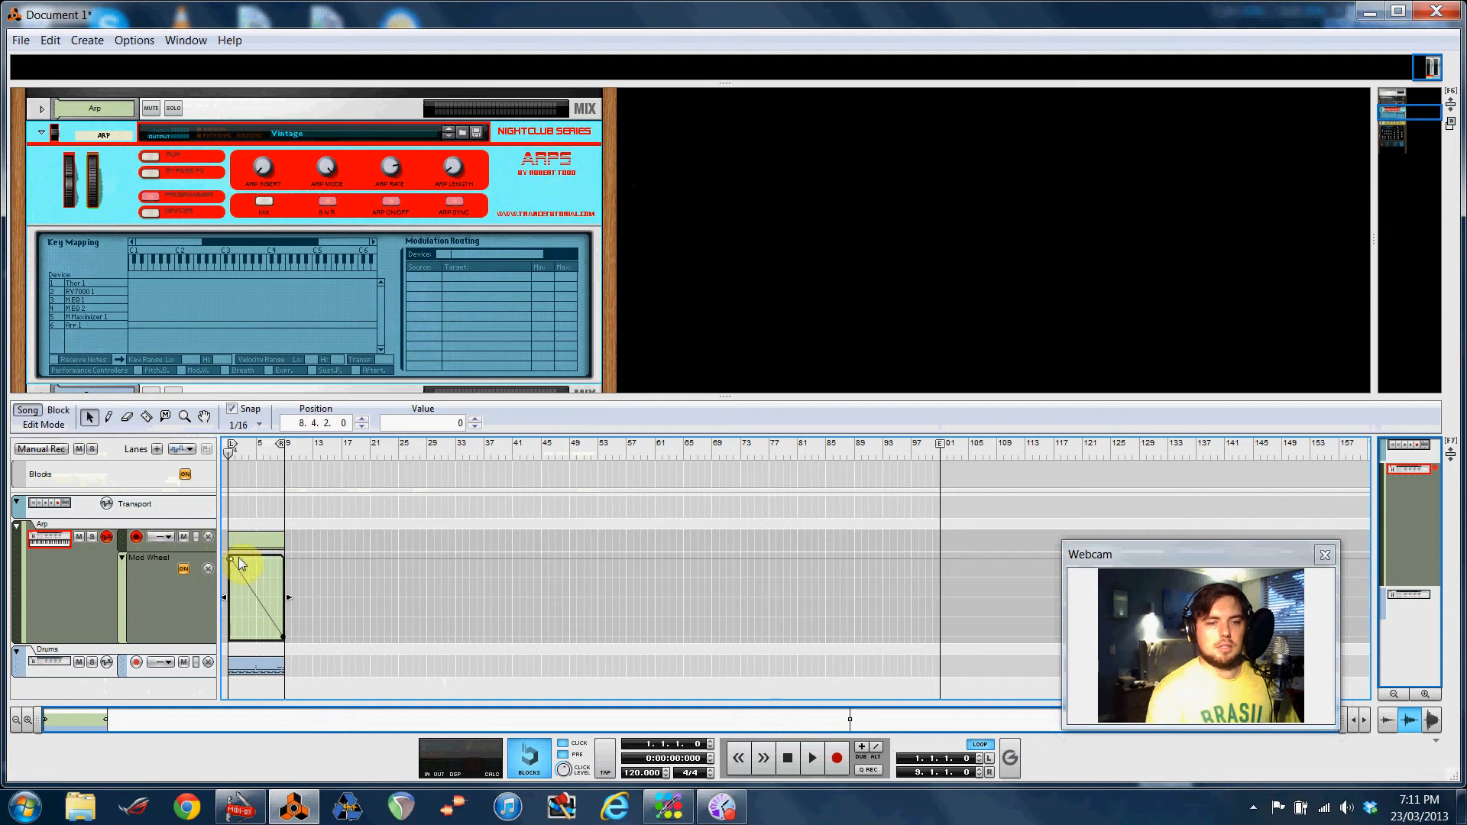
# Move the ramp's breakpoints so it falls from 127 at the clip start to 0 at 8.4.4
pyautogui.click(263, 613)
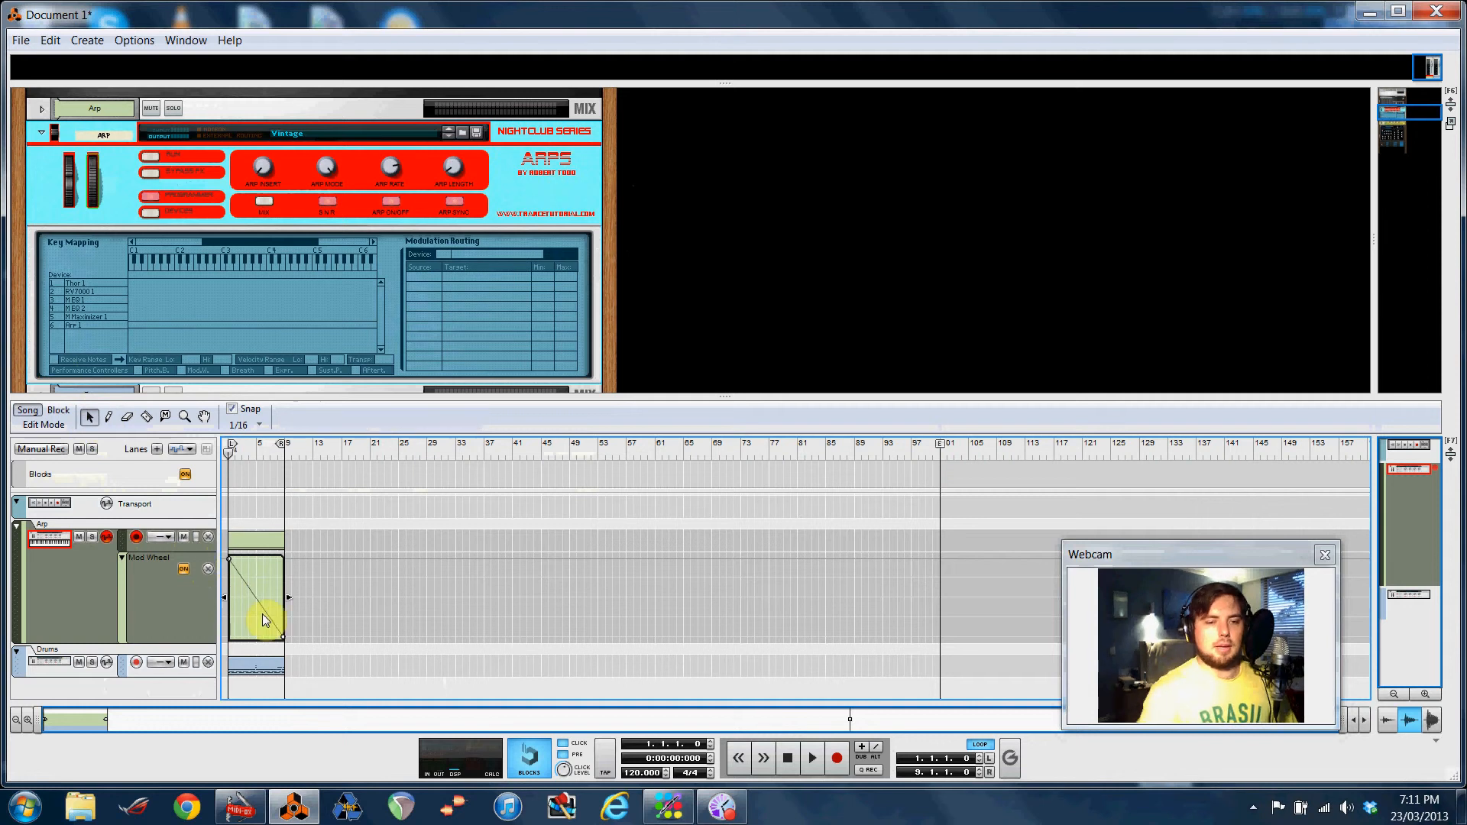
pyautogui.click(226, 559)
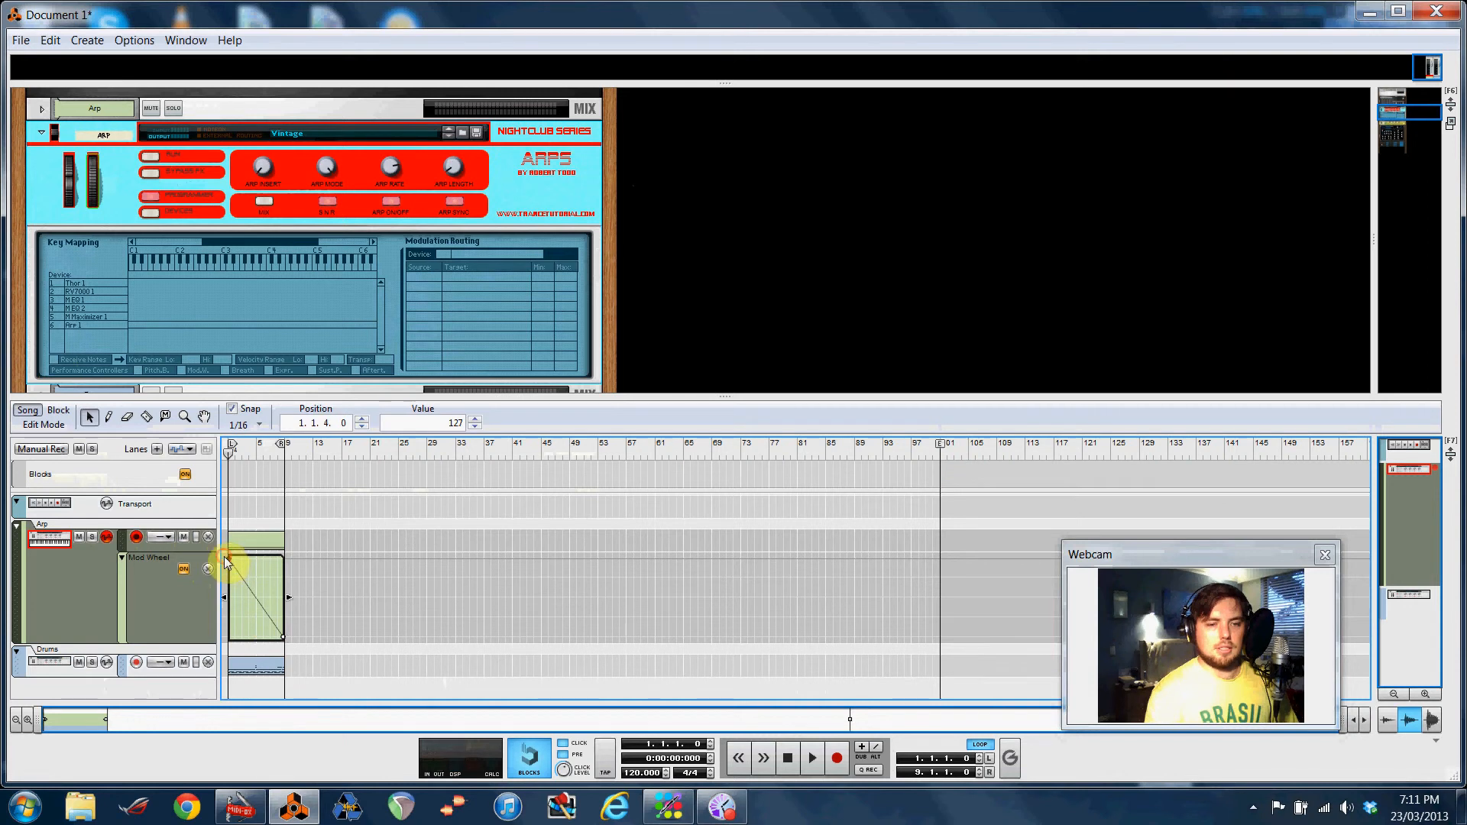
pyautogui.moveTo(231, 557); pyautogui.dragTo(228, 559)
pyautogui.click(283, 638)
pyautogui.moveTo(282, 640); pyautogui.dragTo(281, 641)
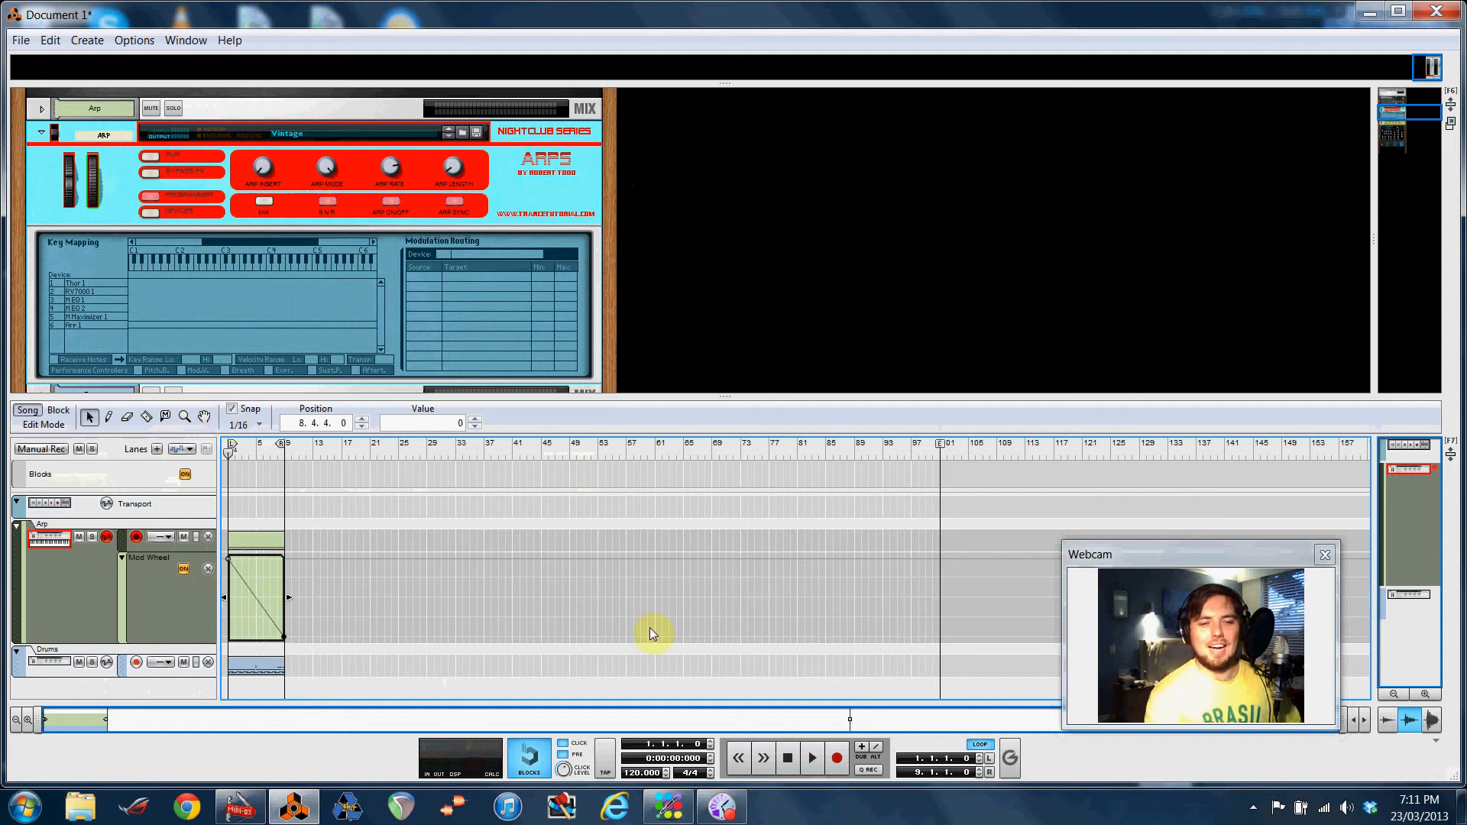
# Play the song to hear the Mod Wheel automation, then stop and return to the start
pyautogui.click(815, 755)
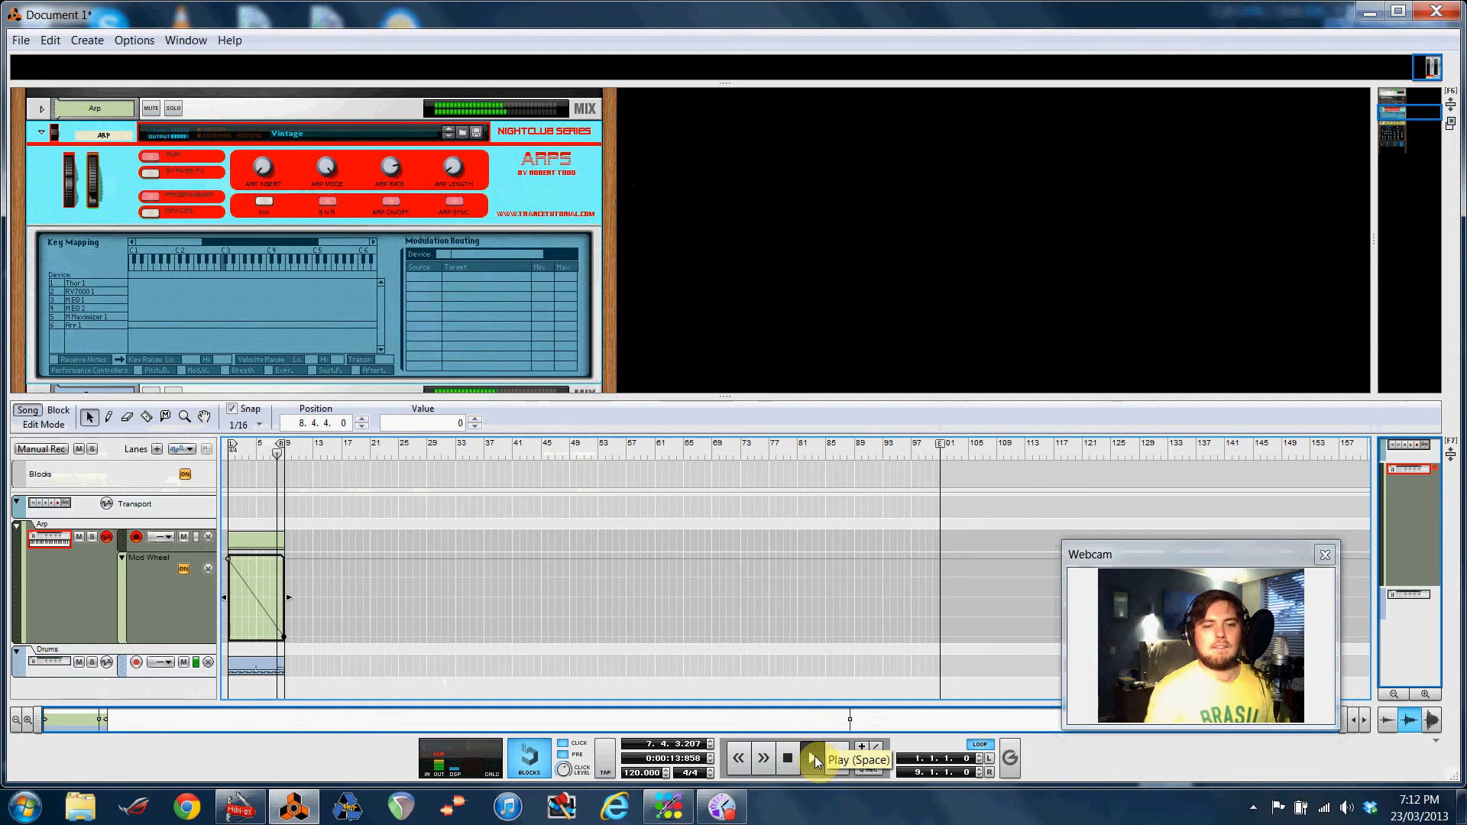
pyautogui.click(791, 759)
pyautogui.click(791, 759)
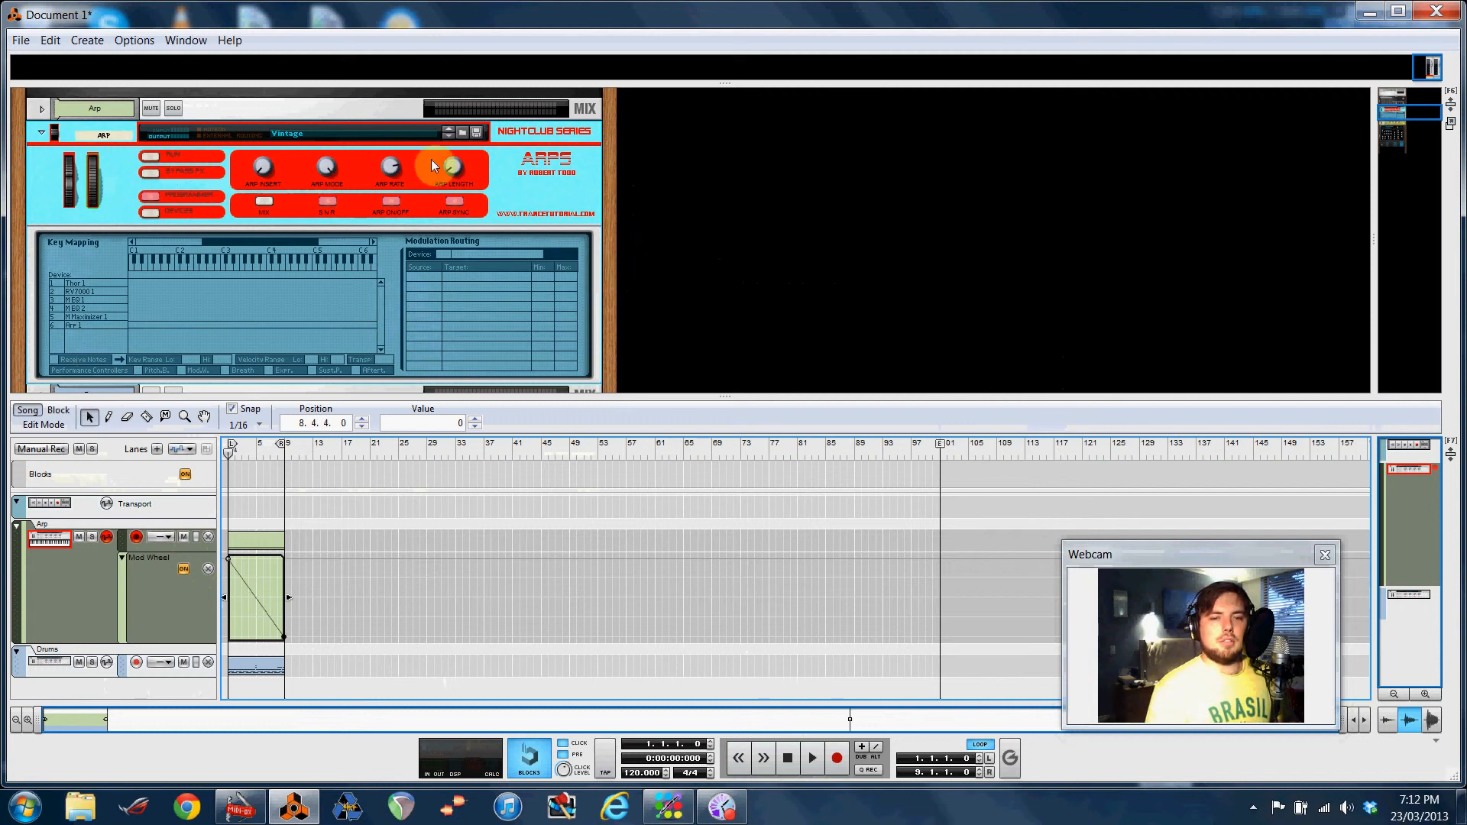
# Create an automation lane for the Arp's Length knob and draw a clip over bars 1–8 in it
pyautogui.rightClick(454, 168)
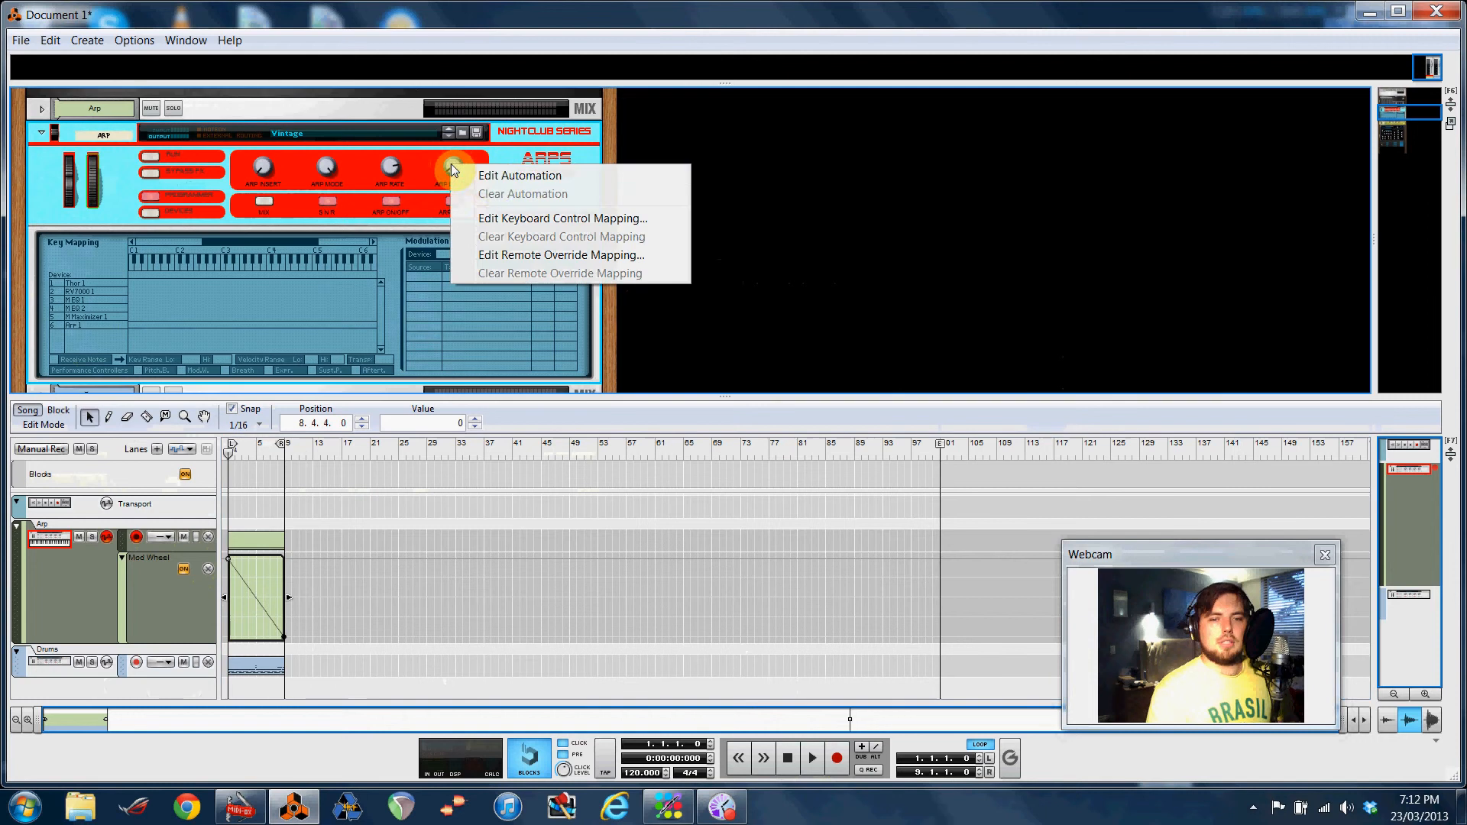
pyautogui.click(493, 177)
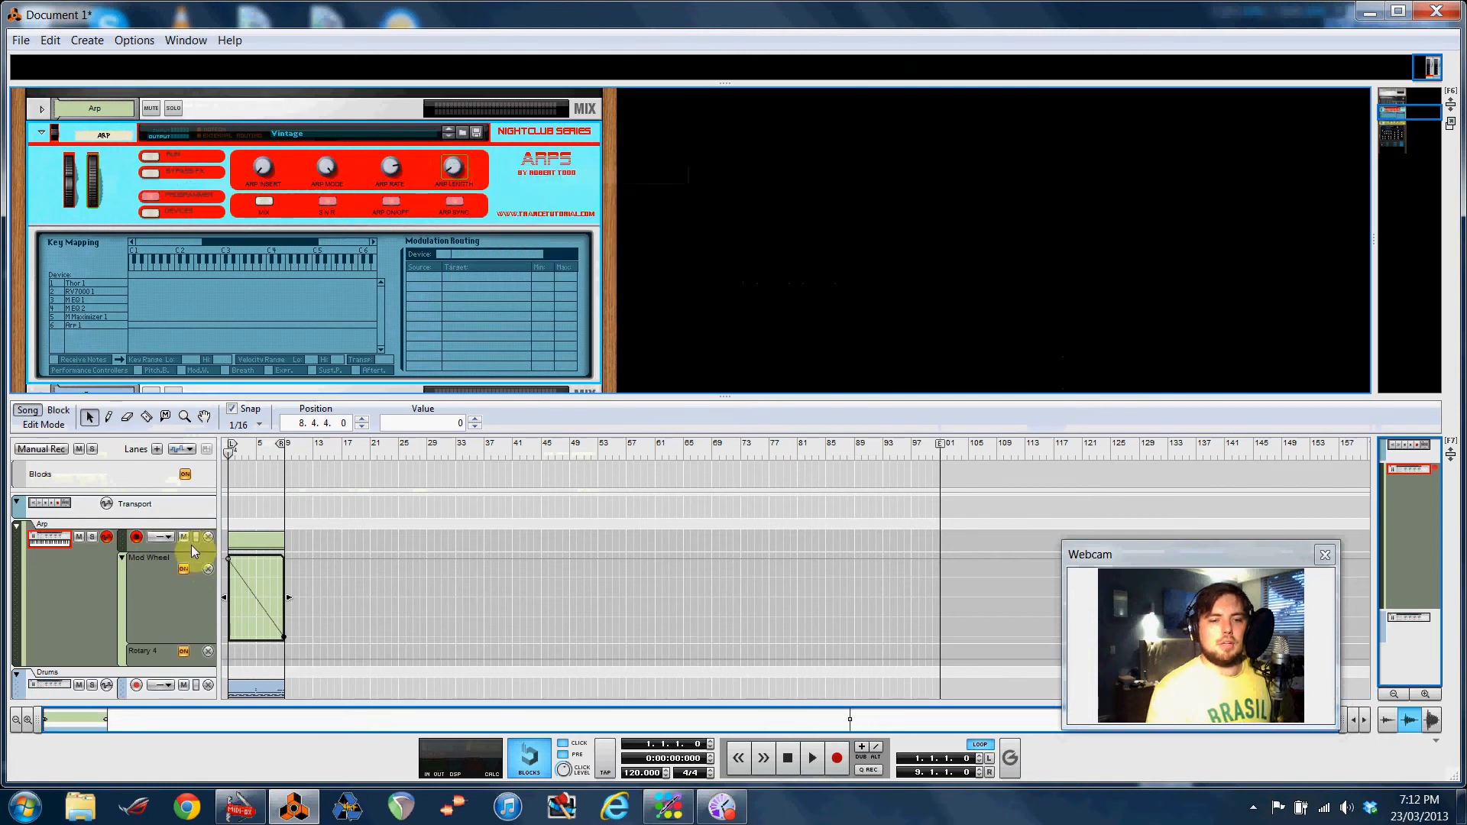
pyautogui.click(108, 419)
pyautogui.moveTo(232, 647); pyautogui.dragTo(282, 622)
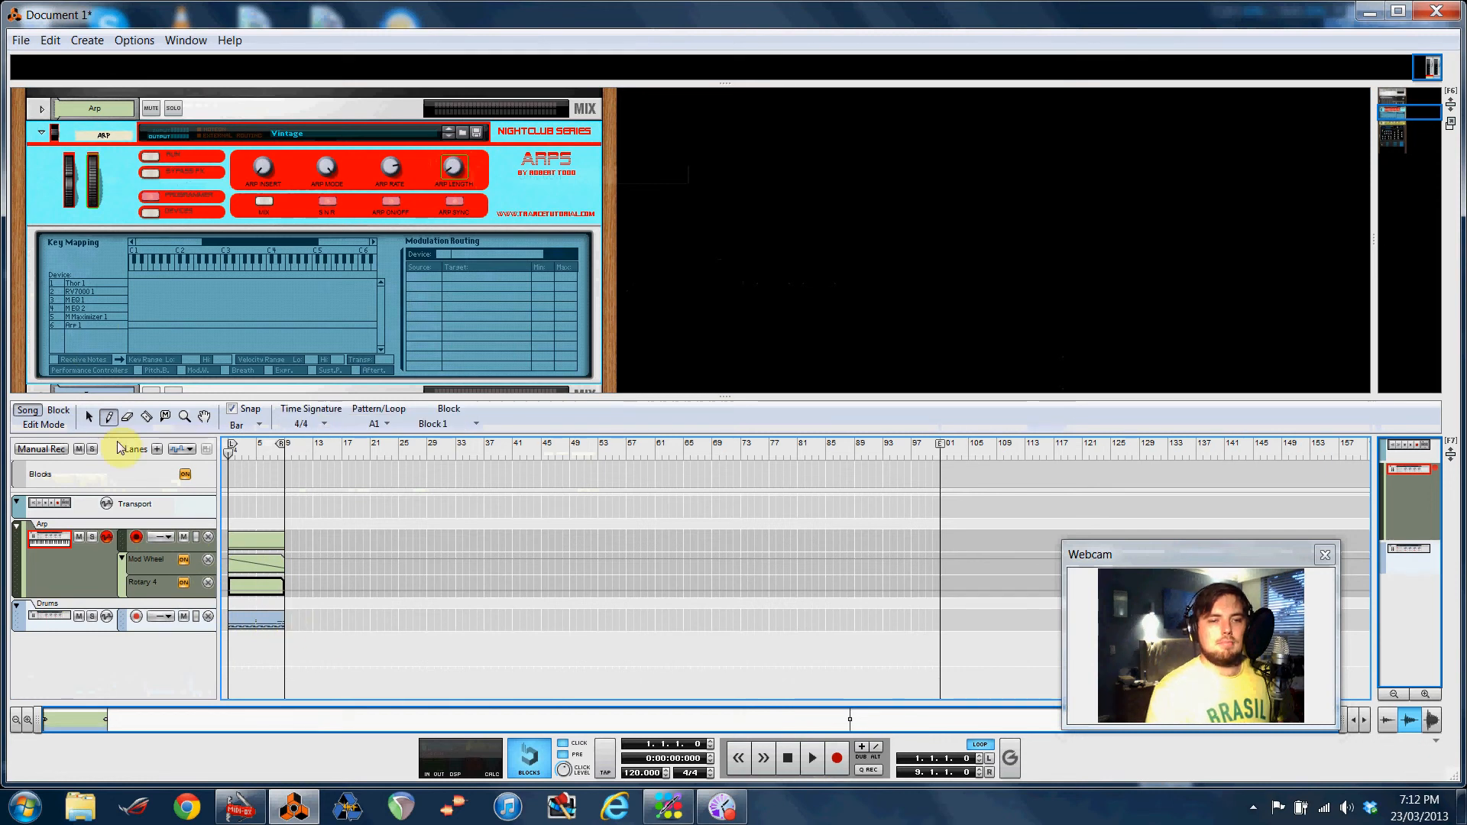
# Draw a rising ramp from minimum to maximum in the Rotary 4 clip and delete its intermediate breakpoints
pyautogui.click(89, 418)
pyautogui.doubleClick(254, 590)
pyautogui.click(109, 416)
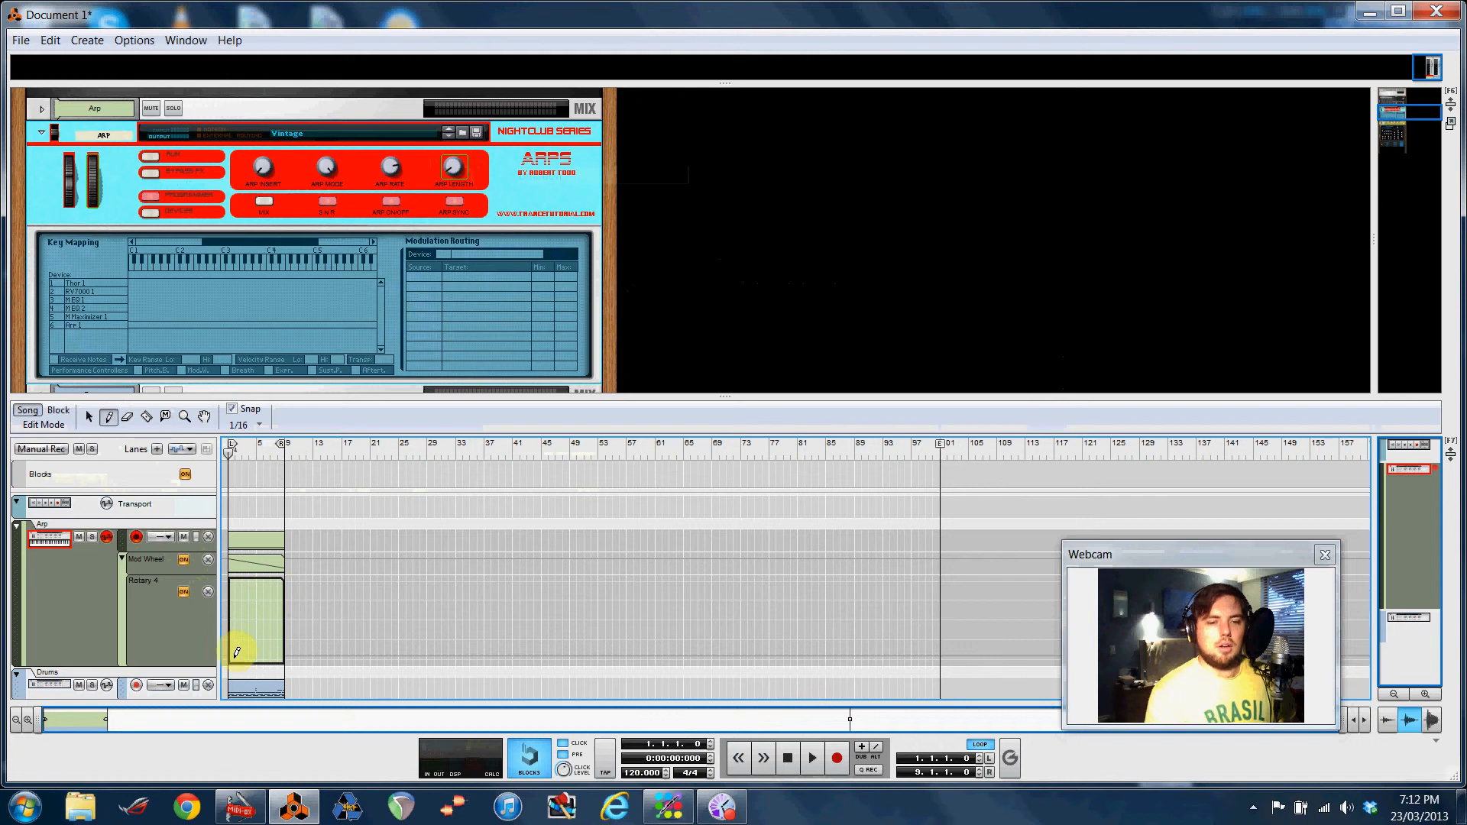
pyautogui.moveTo(229, 659); pyautogui.dragTo(283, 578)
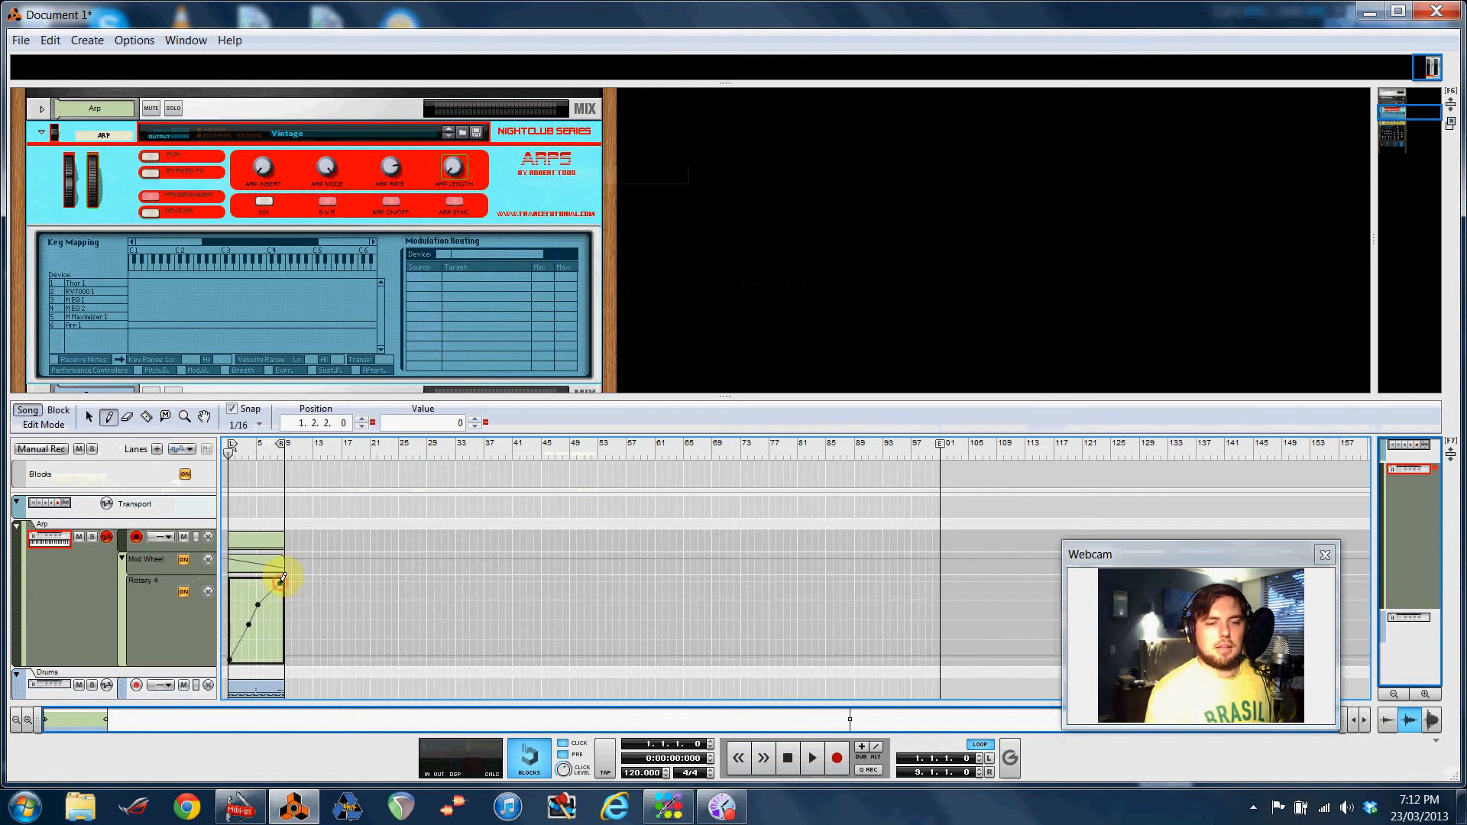
pyautogui.click(89, 417)
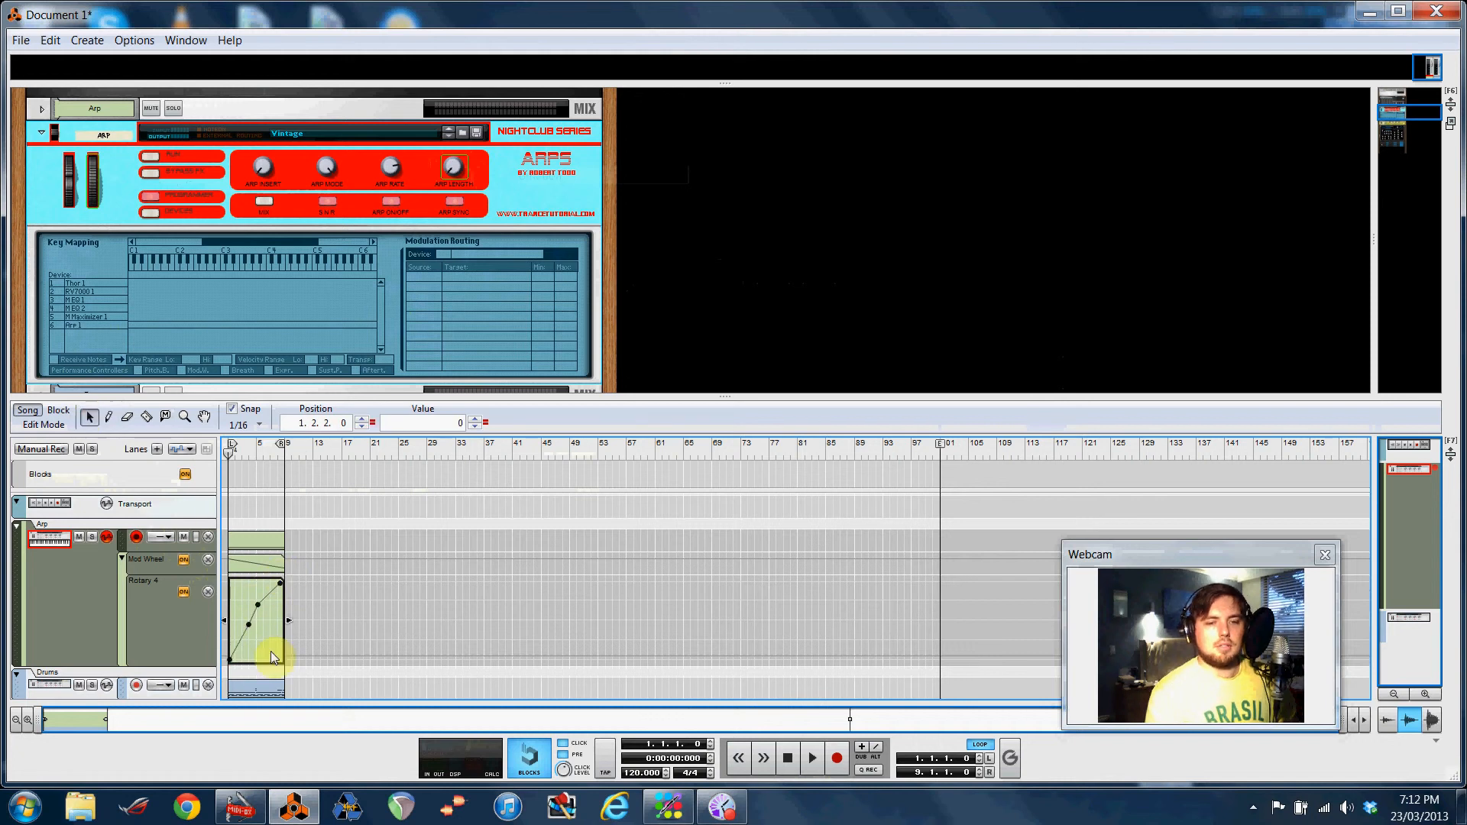
pyautogui.press('Delete')
pyautogui.click(250, 625)
pyautogui.press('Delete')
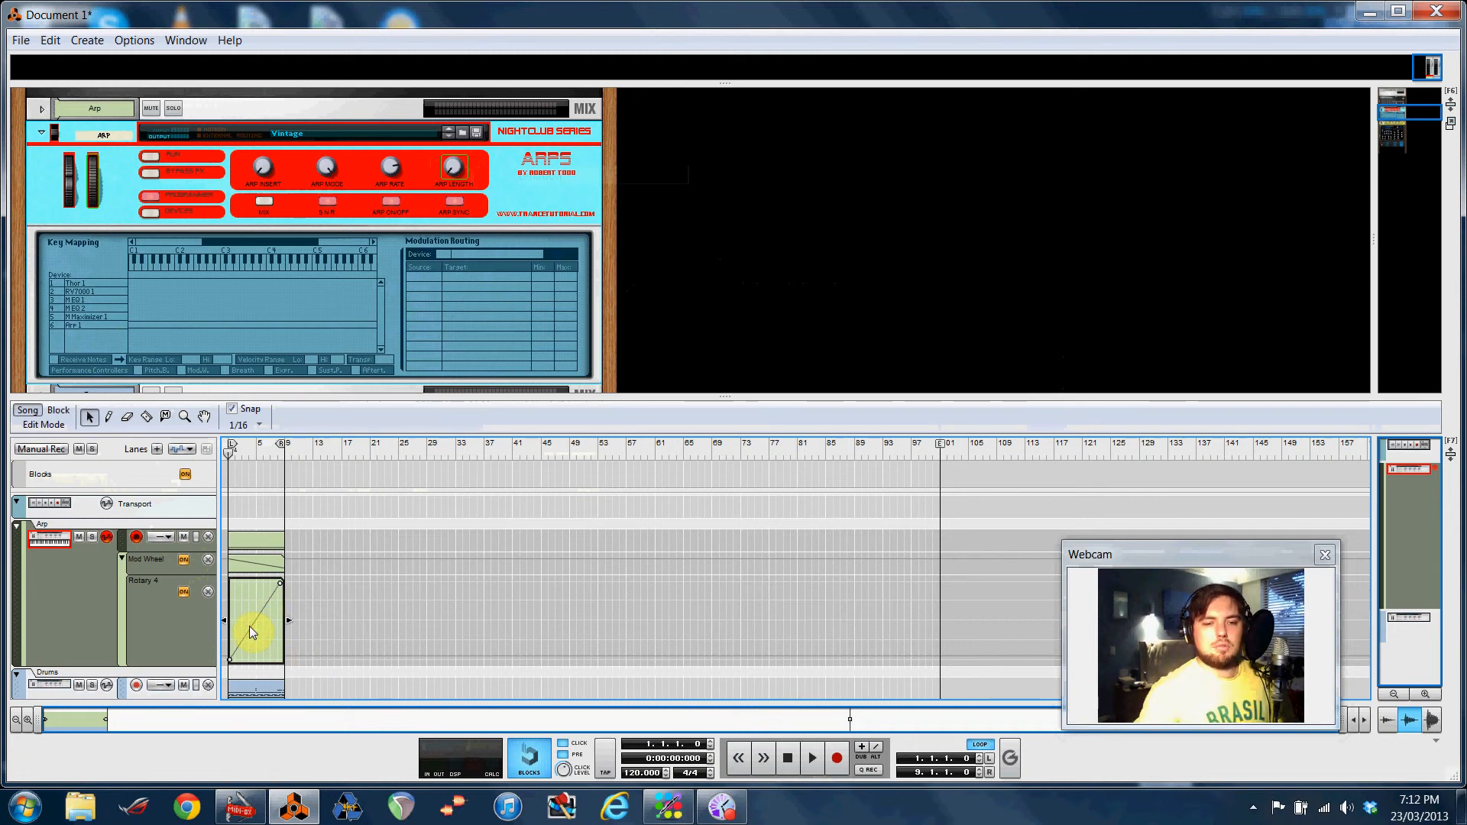
# Play the song to hear both automations, then stop playback
pyautogui.click(813, 759)
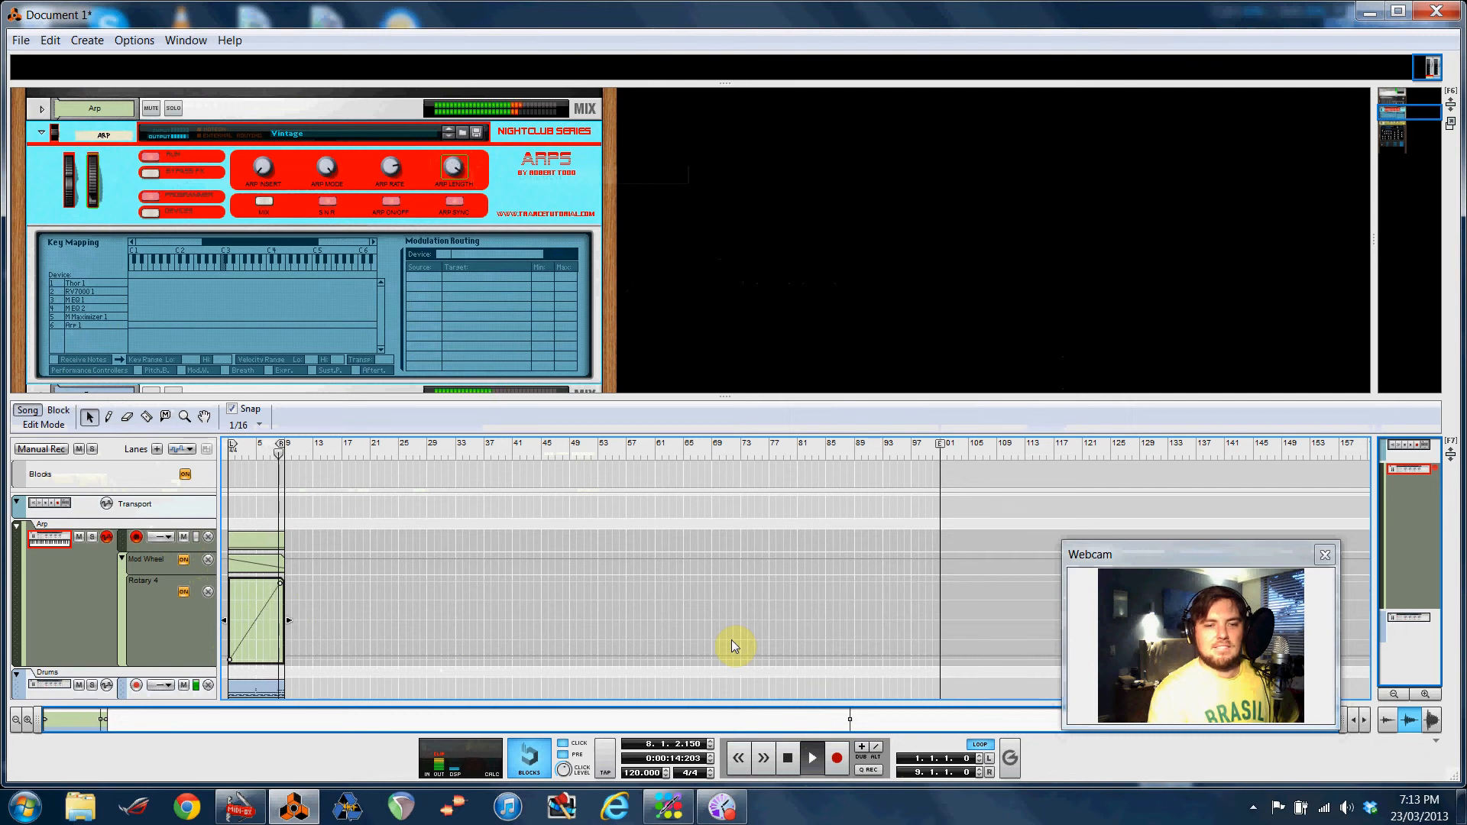
pyautogui.doubleClick(800, 765)
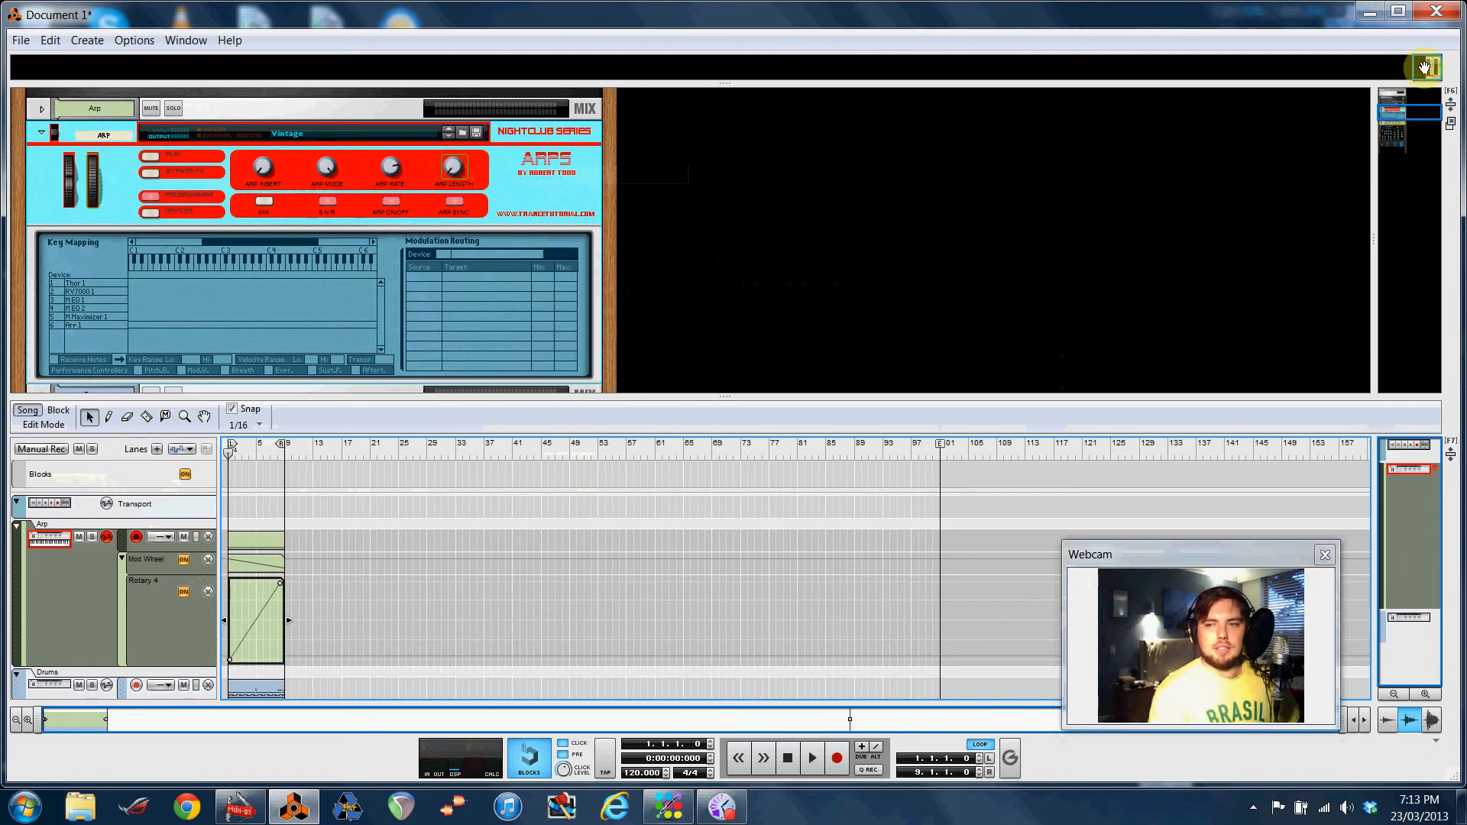
# Create an automation lane for the RP Distort filter's low knob
pyautogui.moveTo(1415, 109); pyautogui.dragTo(1415, 134)
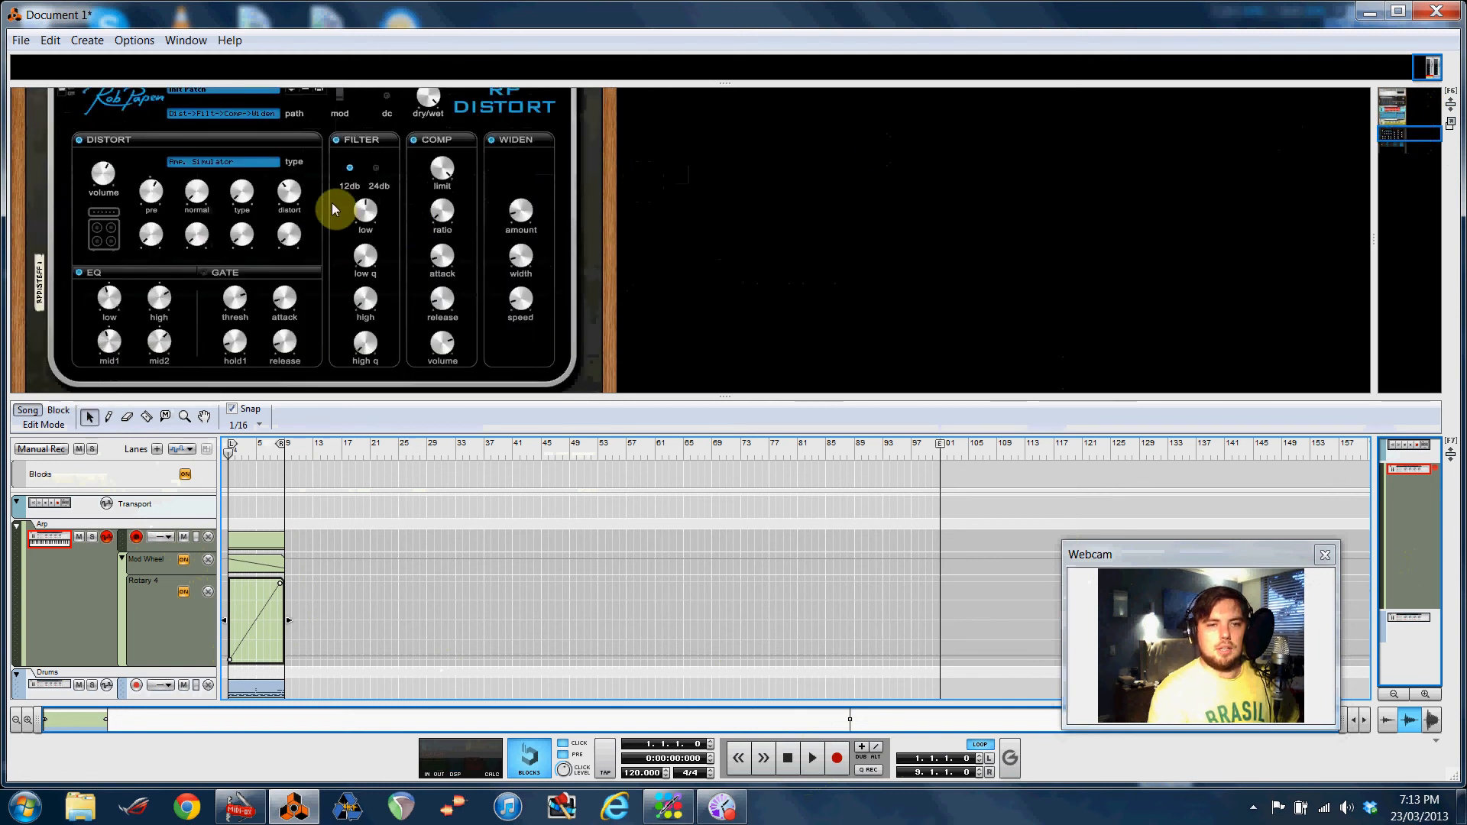
pyautogui.rightClick(369, 213)
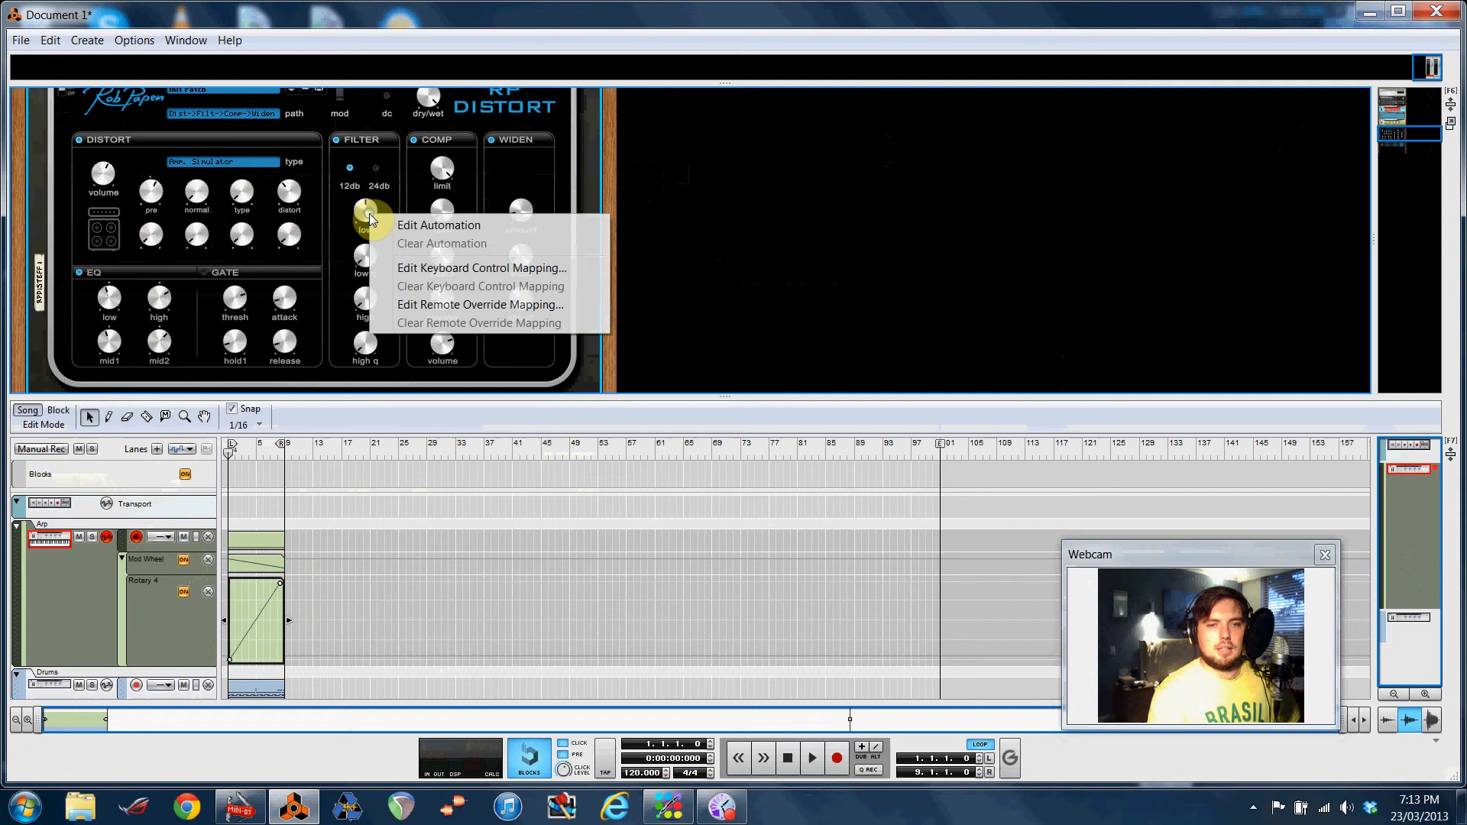
pyautogui.click(422, 225)
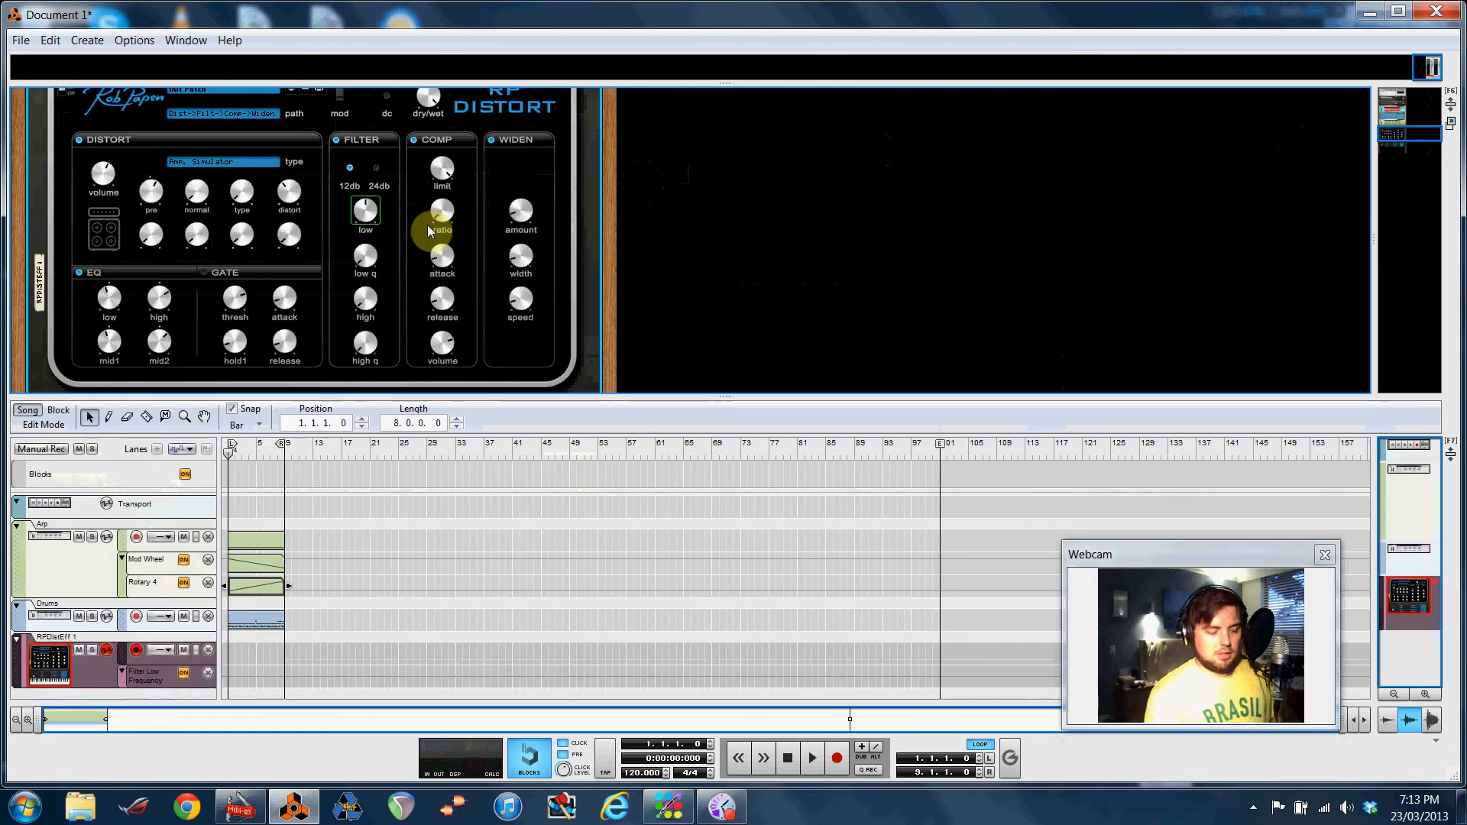
# Map the RP Distort filter low knob to the Akai MPK61 Mod Wheel as a remote override
pyautogui.rightClick(370, 217)
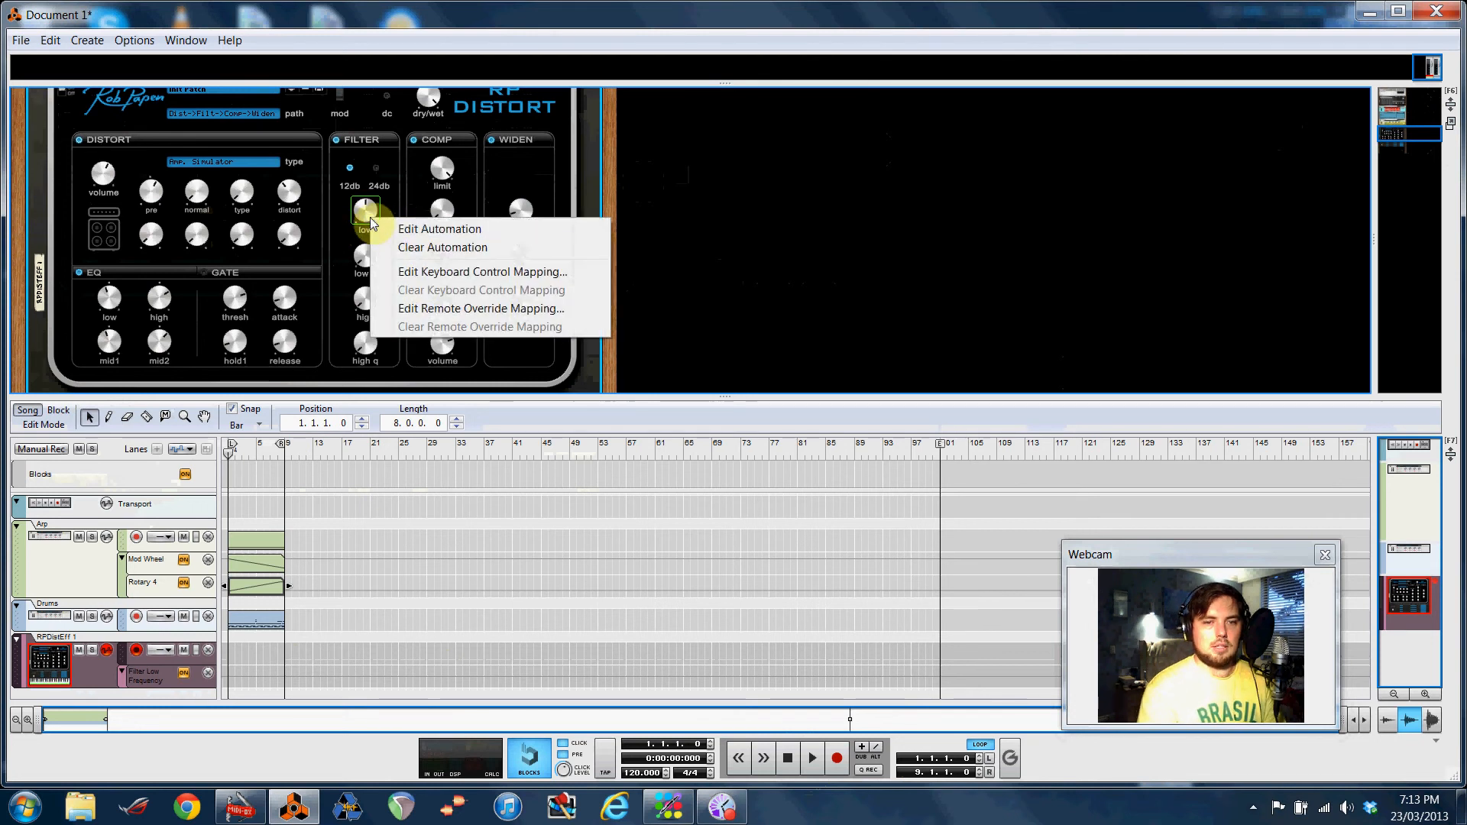
pyautogui.click(437, 308)
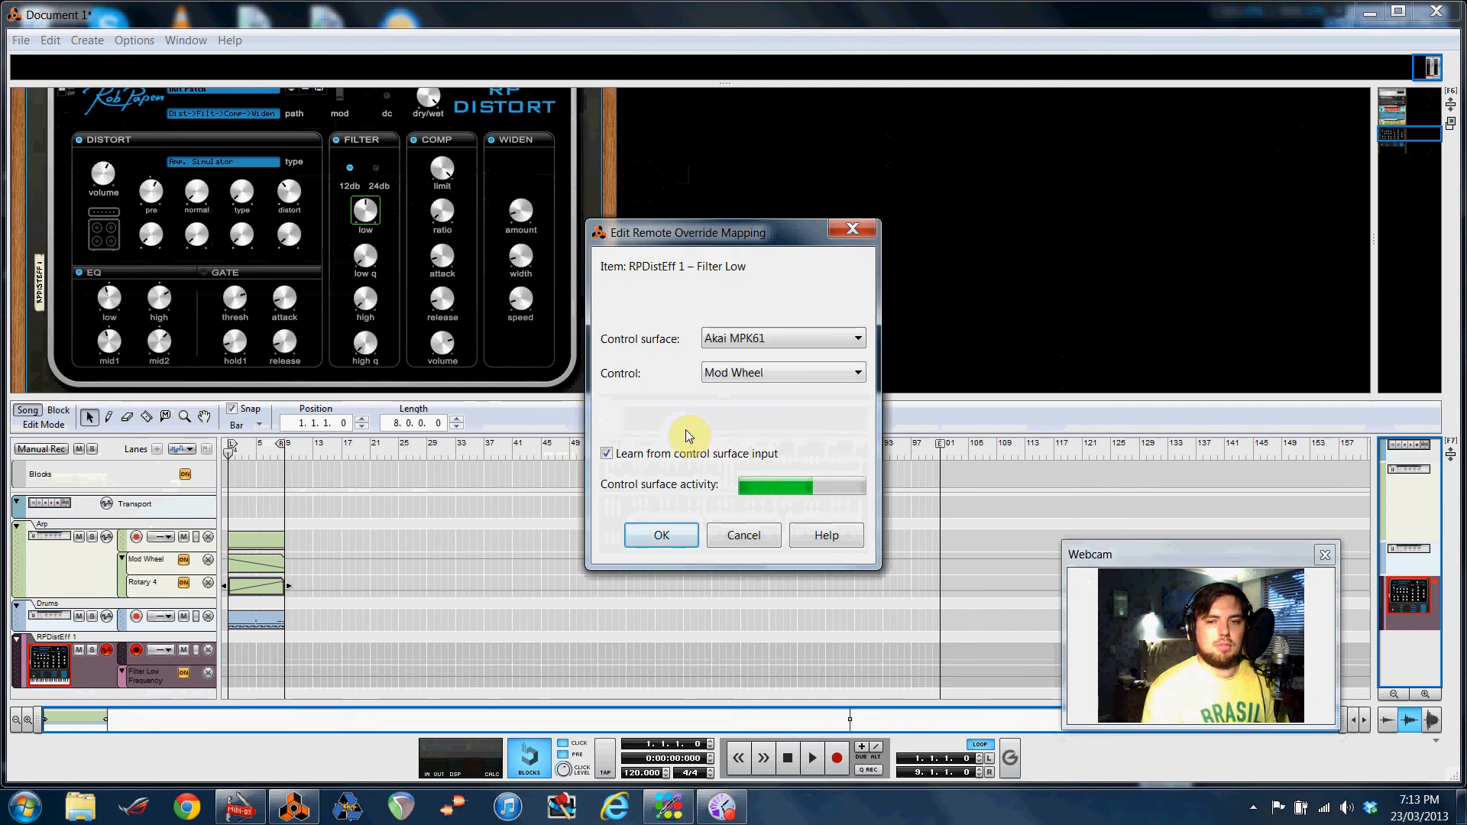
pyautogui.click(662, 534)
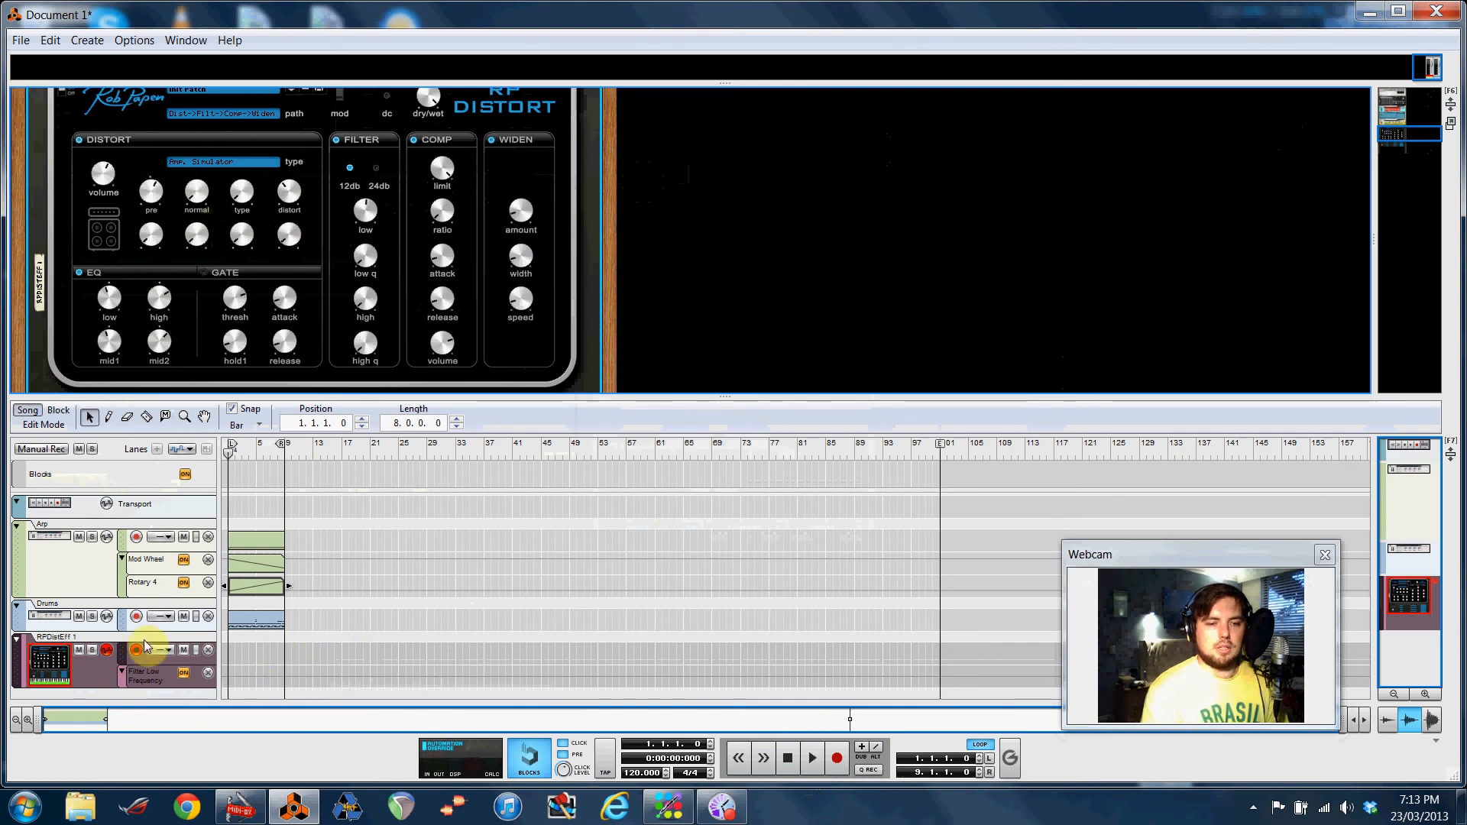
# Enable parameter automation recording on the RPDistEff 1 track and start recording
pyautogui.click(107, 653)
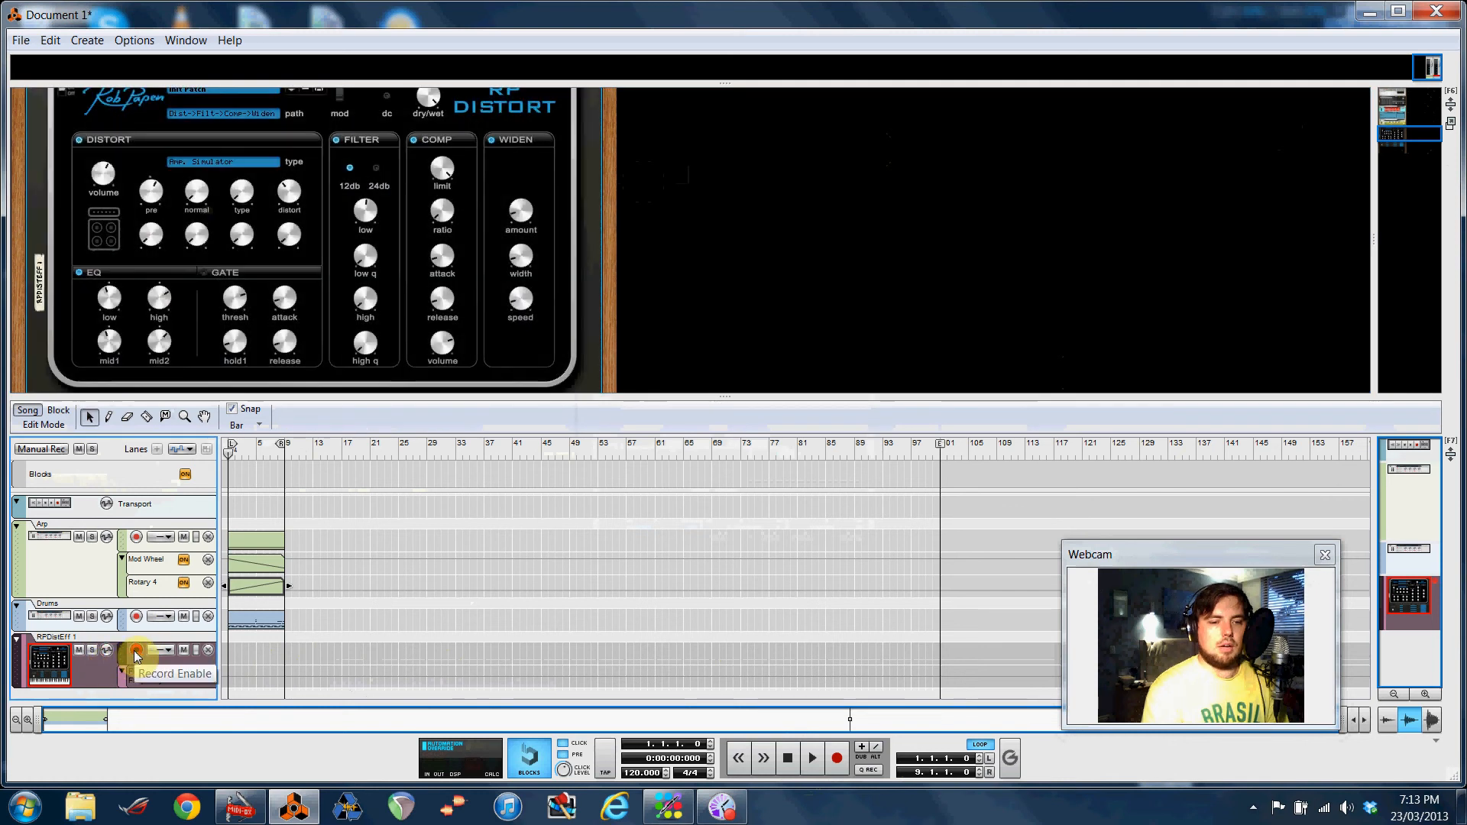
pyautogui.click(107, 652)
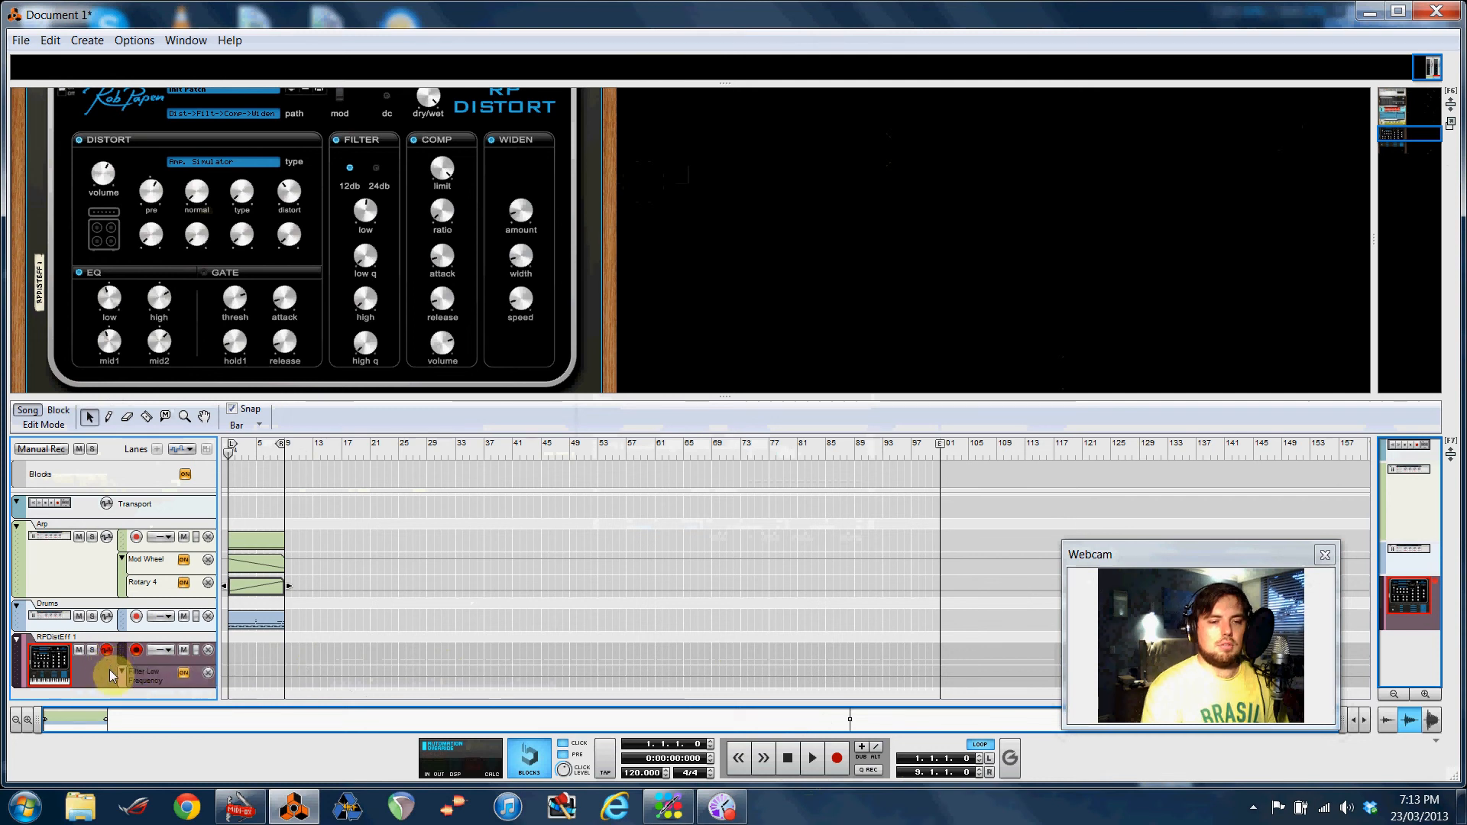
pyautogui.click(838, 759)
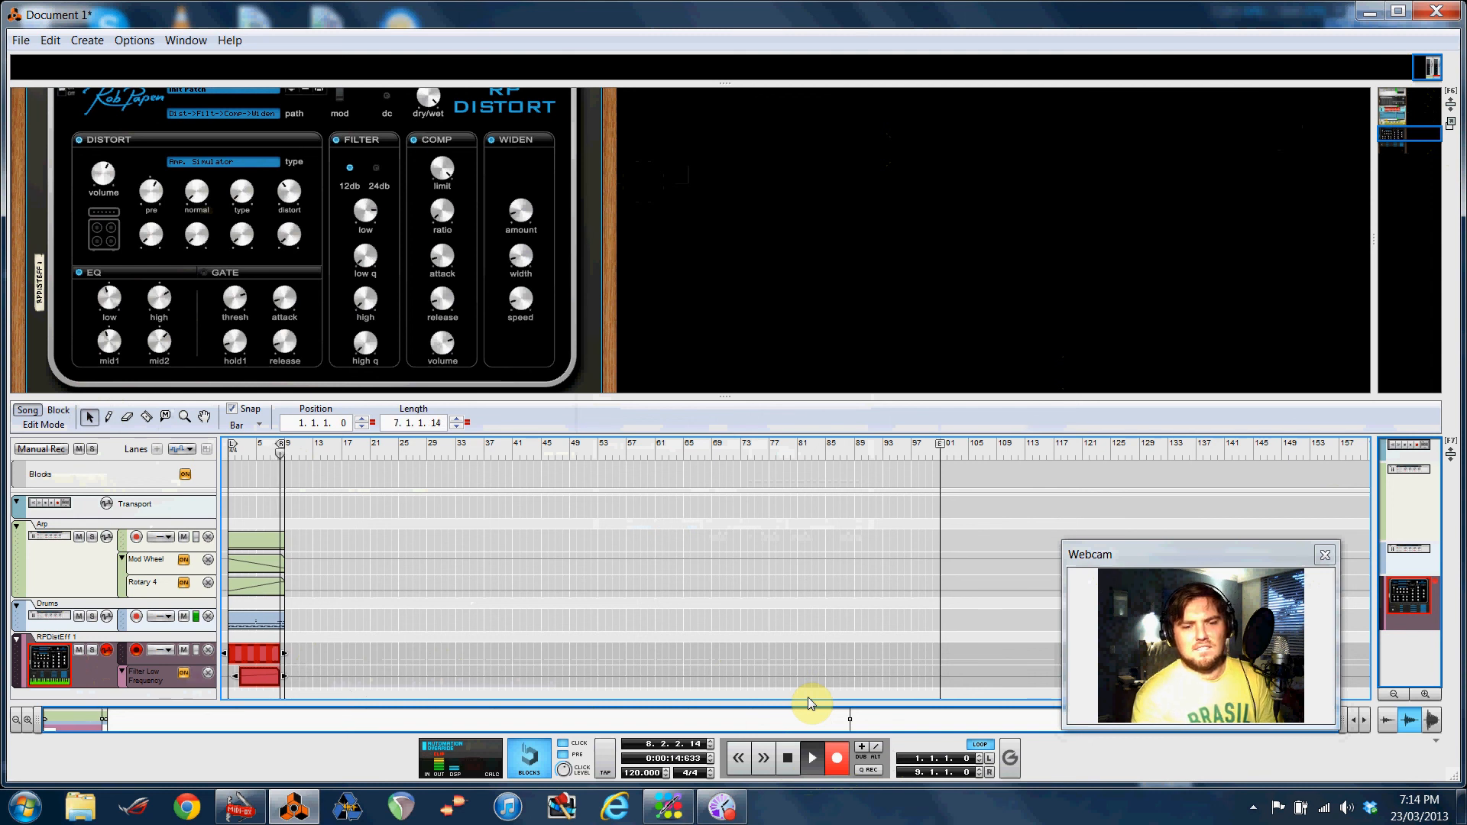
# Stop the recording, then select the start of the recorded filter automation clip and try to delete it
pyautogui.click(786, 758)
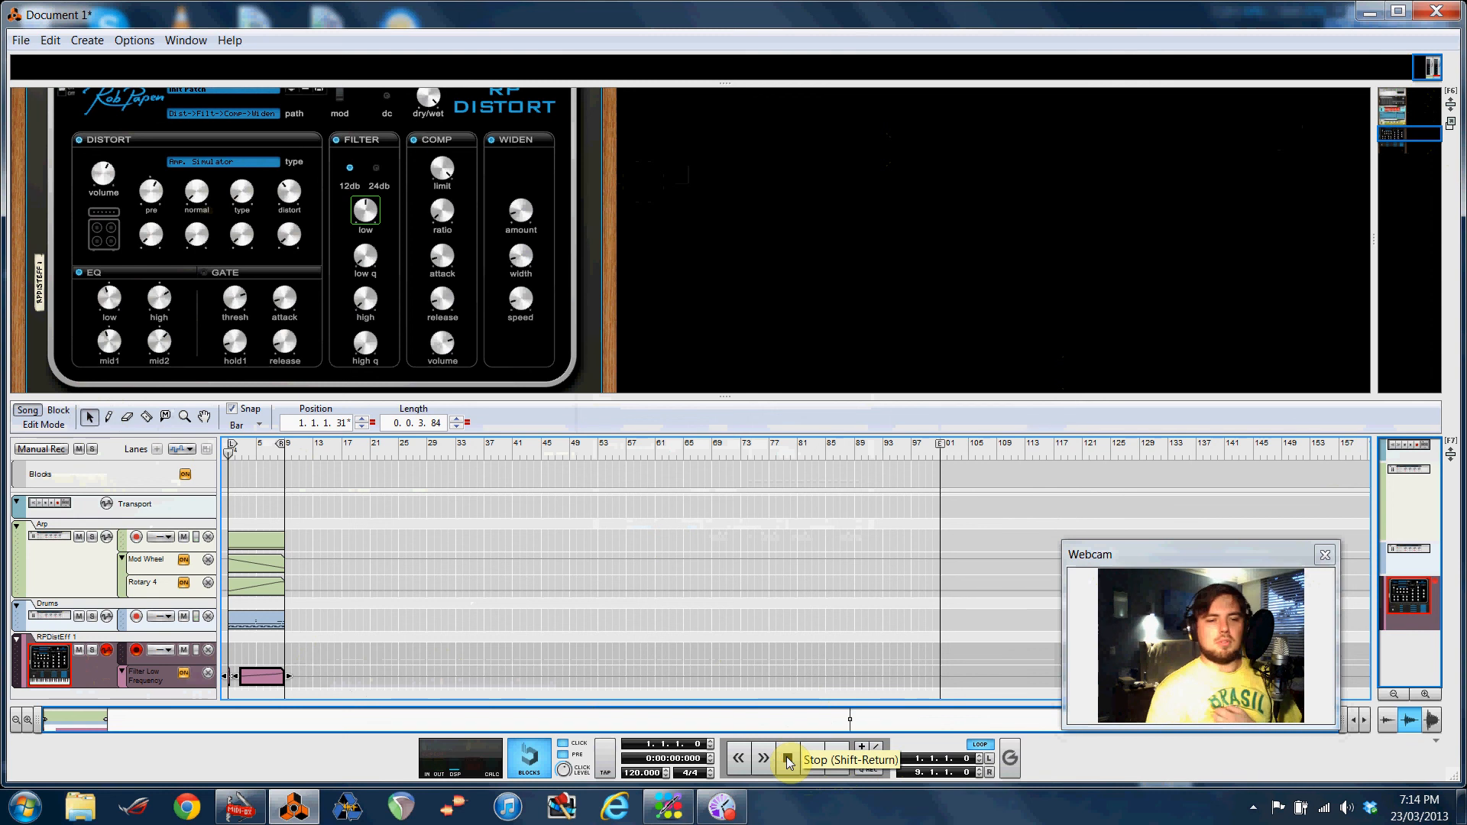
pyautogui.click(232, 676)
pyautogui.moveTo(232, 676); pyautogui.dragTo(234, 677)
pyautogui.press('Delete')
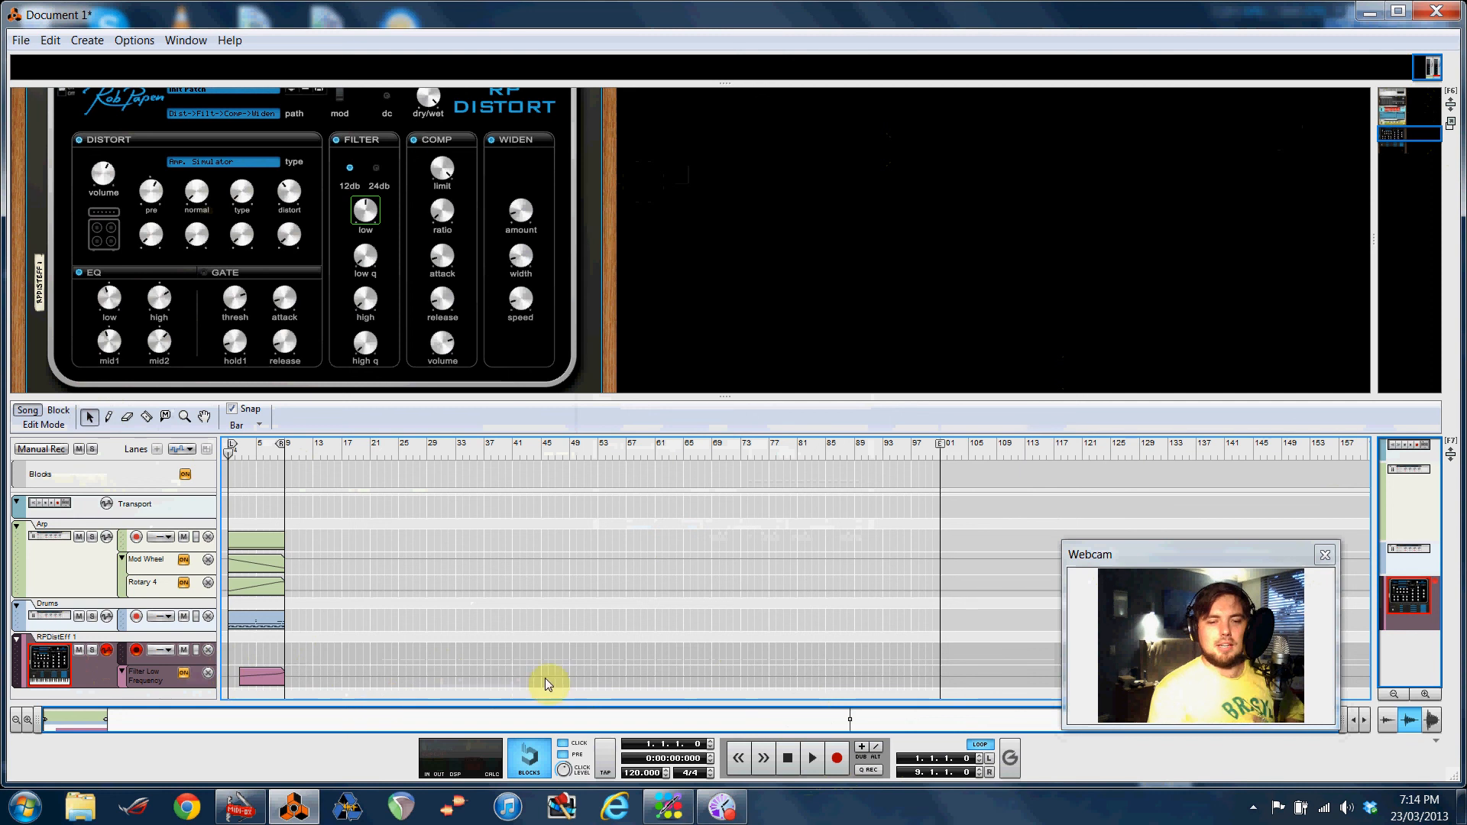
pyautogui.click(722, 810)
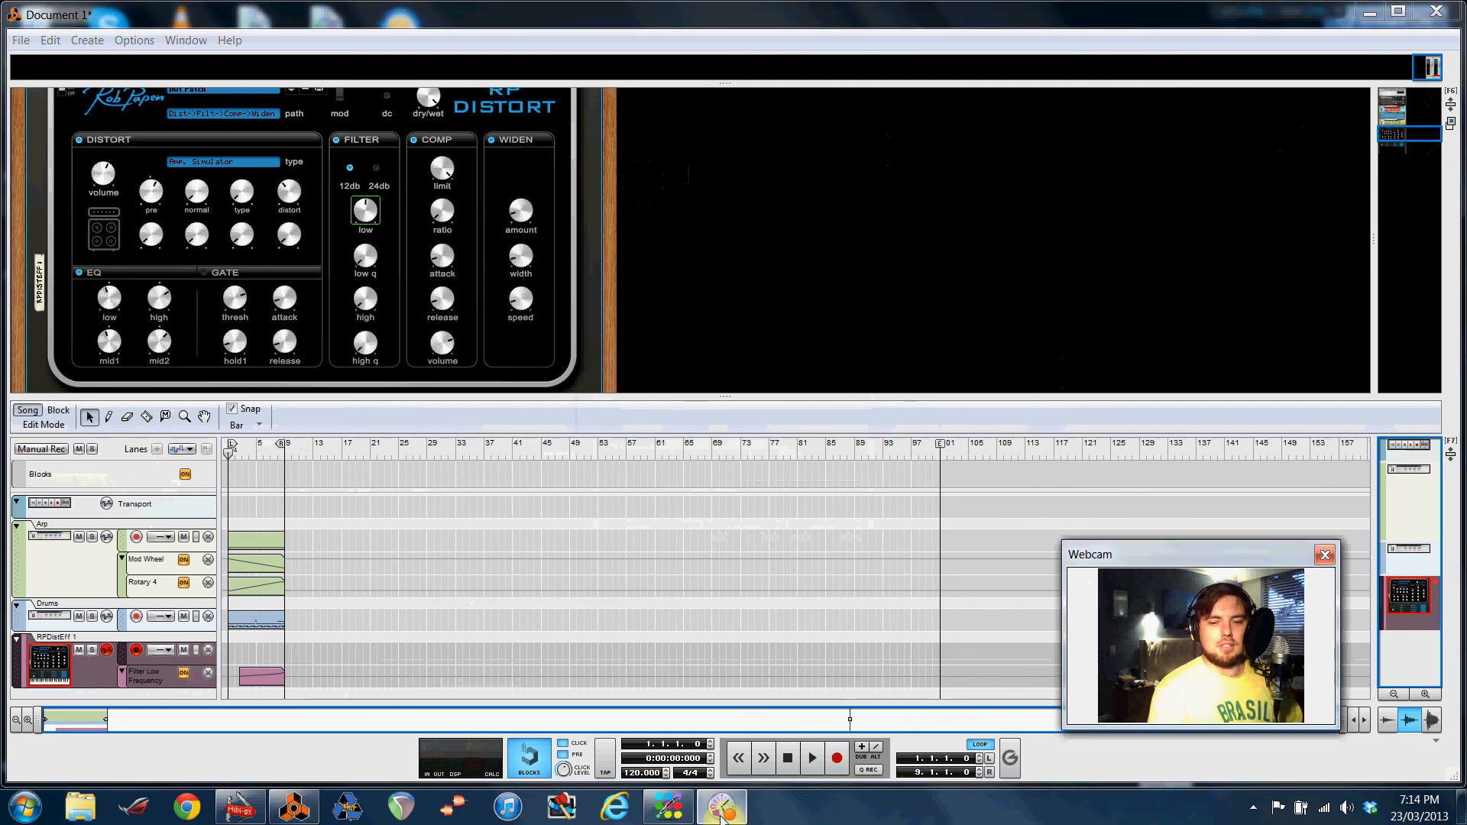
pyautogui.rightClick(732, 812)
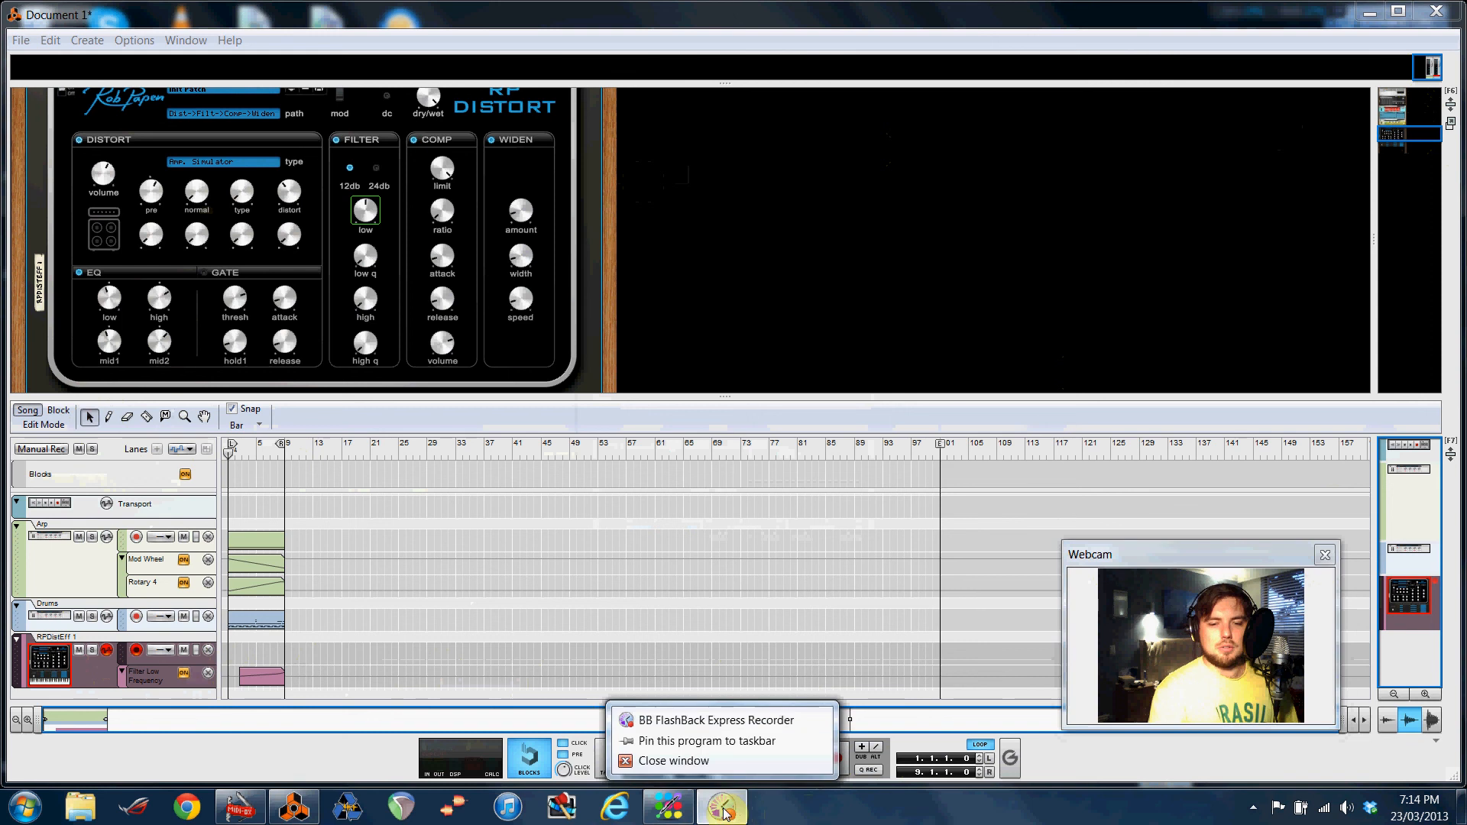
pyautogui.click(723, 811)
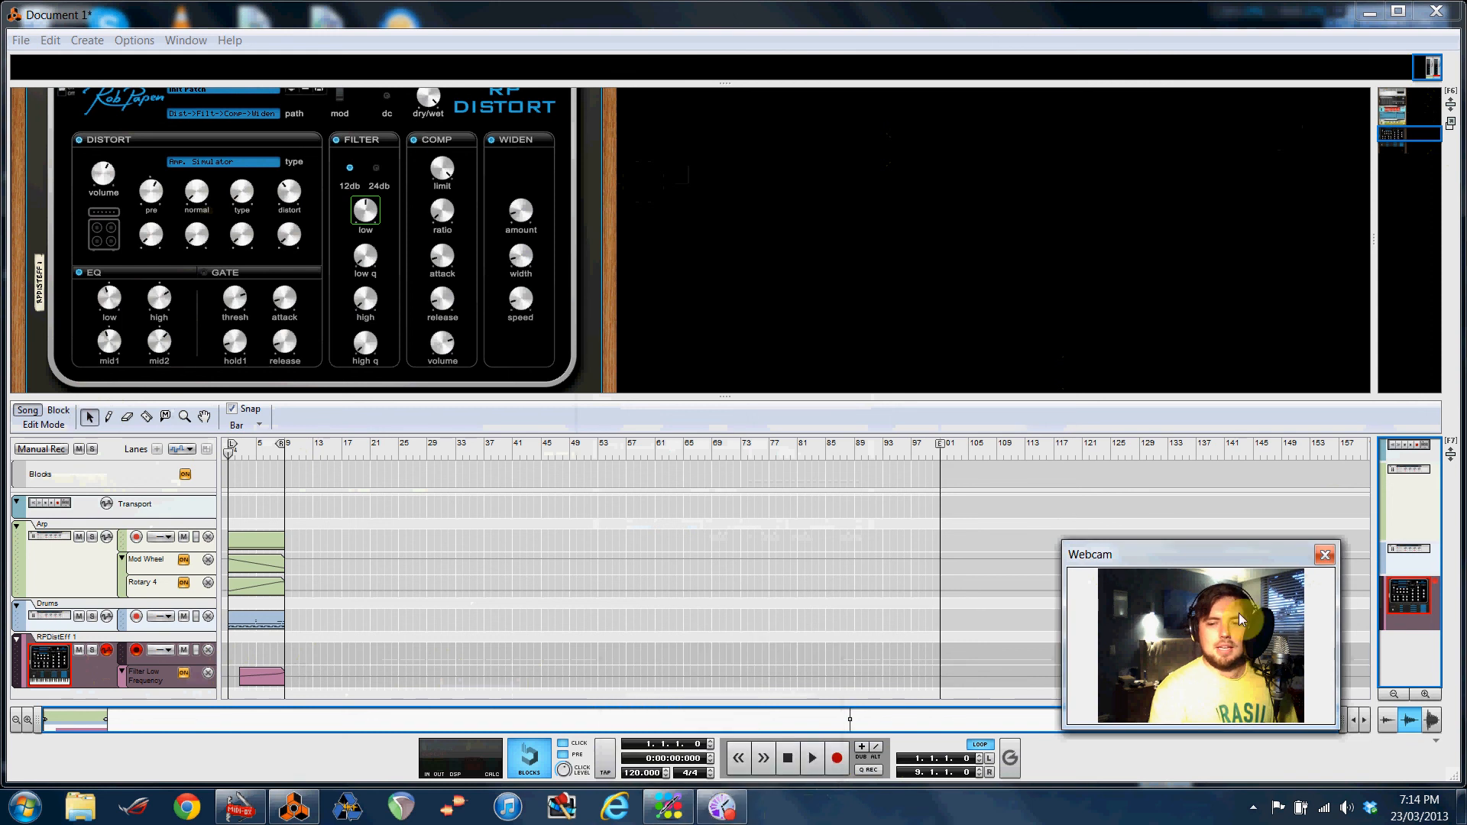
pyautogui.rightClick(739, 799)
pyautogui.click(745, 719)
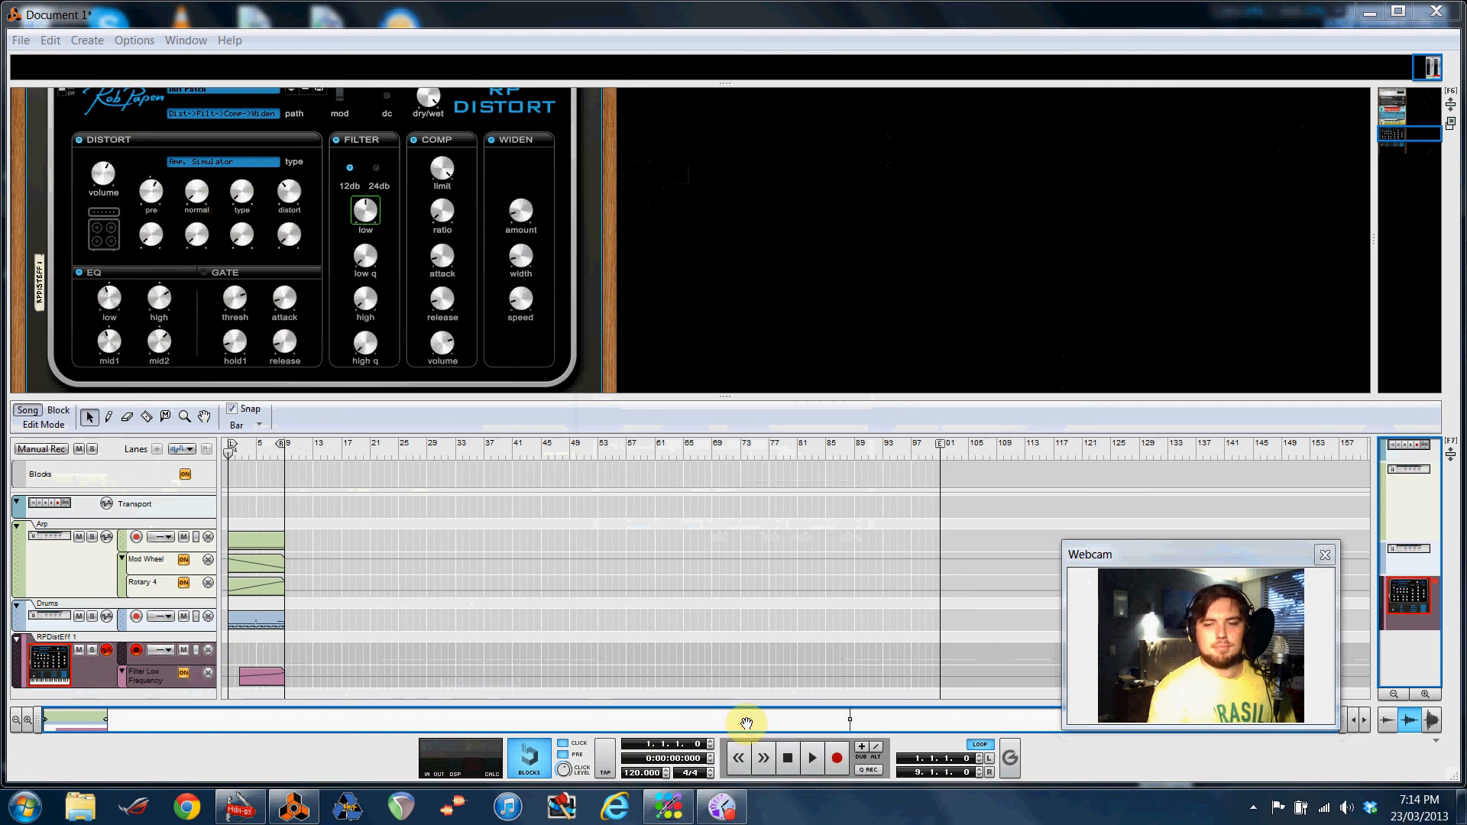